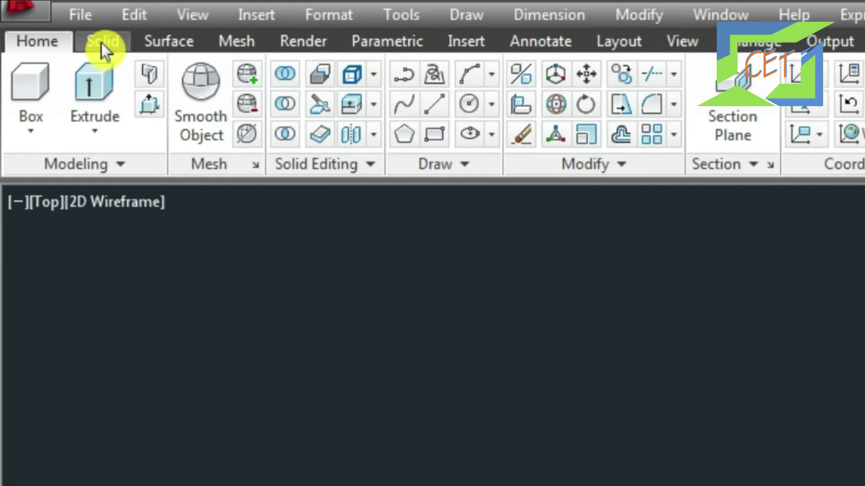
Step: Switch to the Solid ribbon tab and open the Draw menu
{"action": "left_click", "coordinate": [101, 43]}
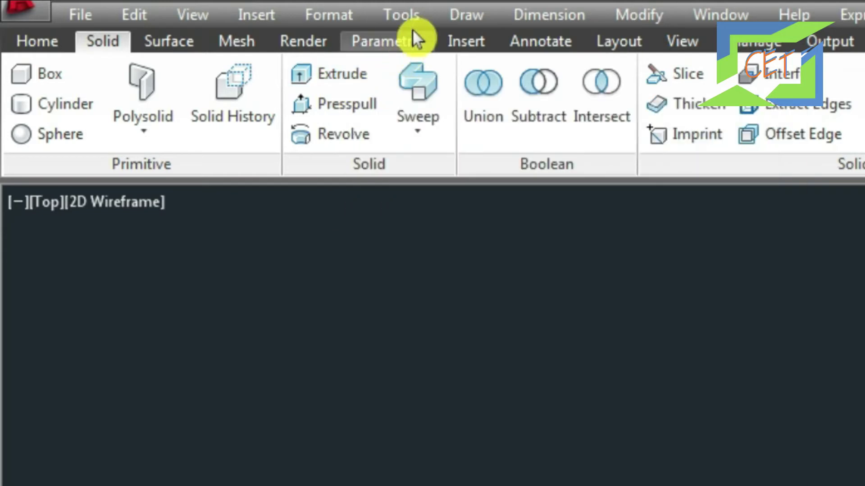
{"action": "left_click", "coordinate": [463, 17]}
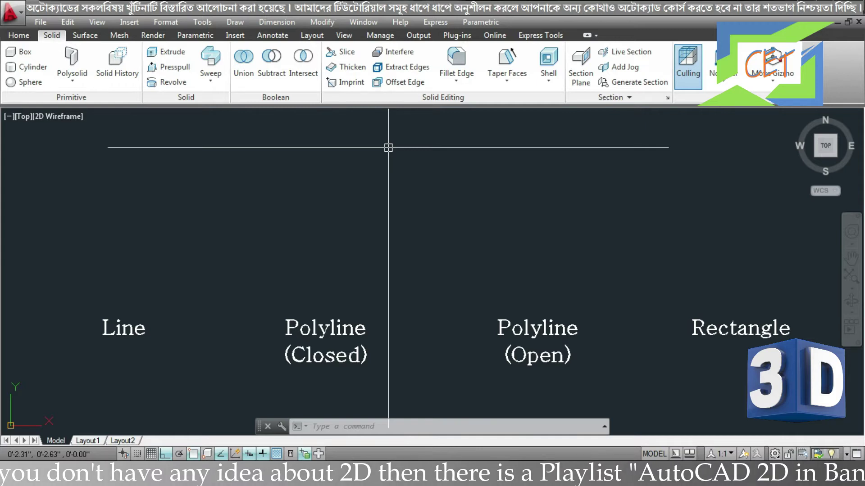
Step: Draw a 1 by 0.7 inch rectangle from four separate lines above the Line label
{"action": "type", "text": "l"}
{"action": "key", "text": "Return"}
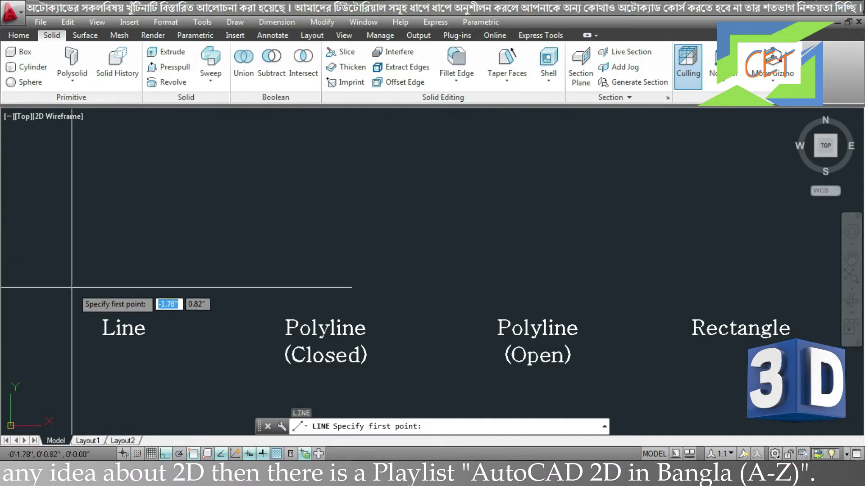
{"action": "left_click", "coordinate": [41, 300]}
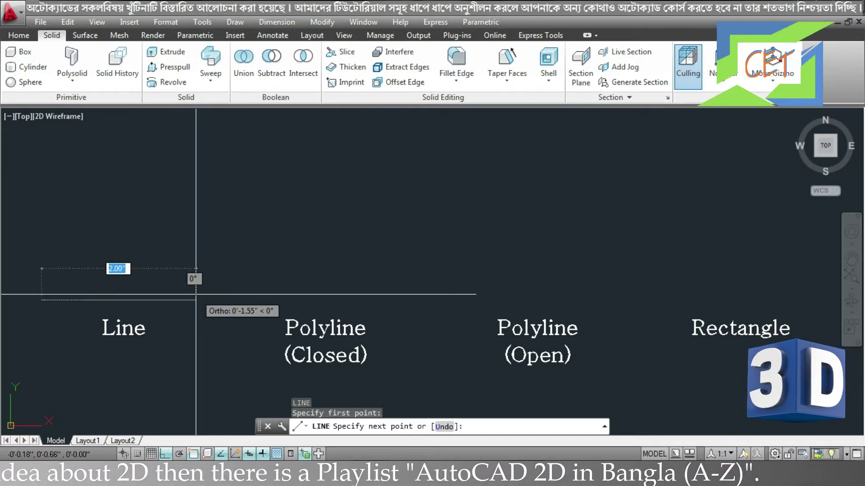
{"action": "type", "text": "1"}
{"action": "key", "text": "Return"}
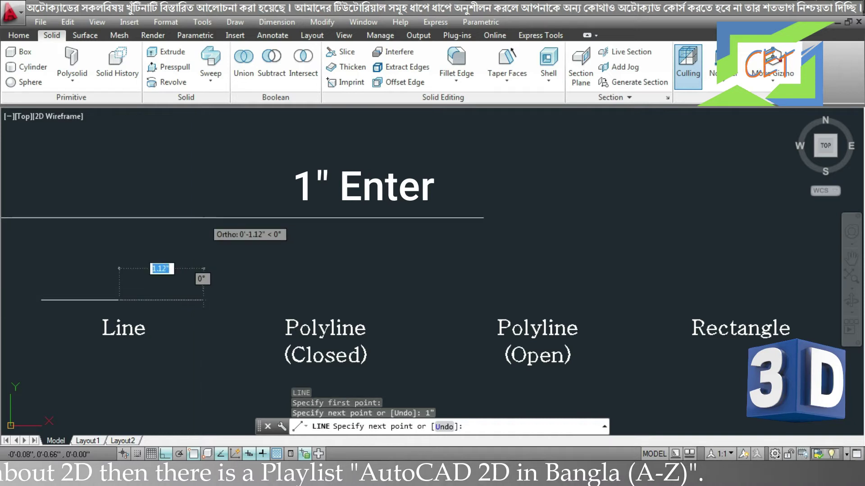
{"action": "type", "text": ".7"}
{"action": "key", "text": "Return"}
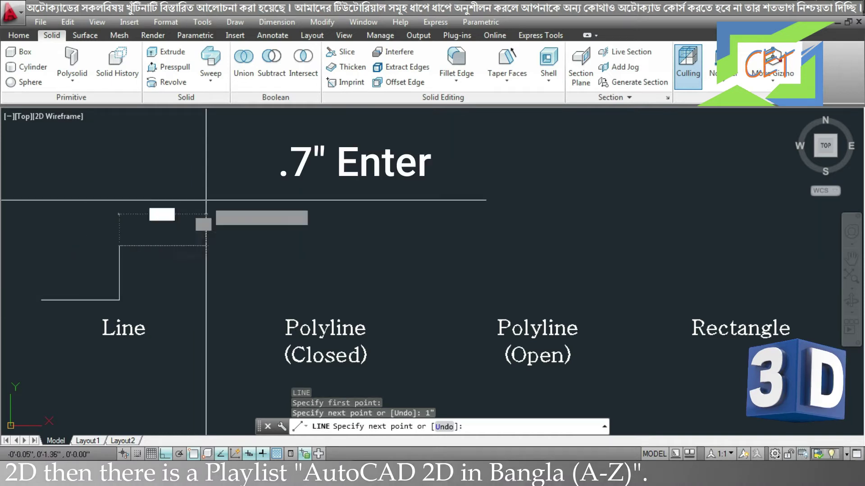
{"action": "type", "text": "1"}
{"action": "key", "text": "Return"}
{"action": "left_click", "coordinate": [41, 300]}
{"action": "key", "text": "Return"}
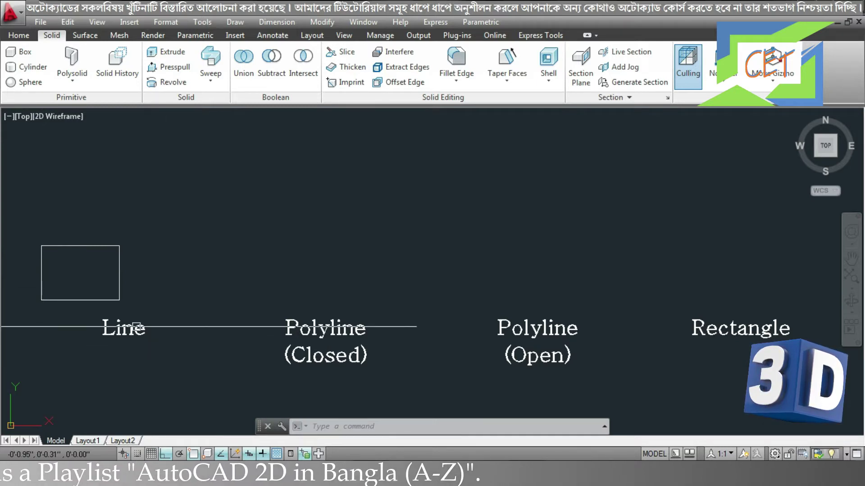
Step: Select each of the four edges to show they are separate lines, then deselect
{"action": "left_click", "coordinate": [90, 299]}
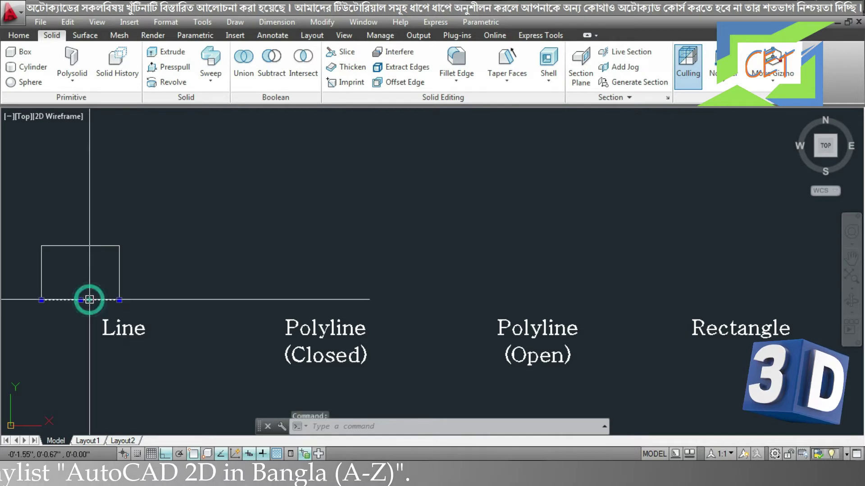
{"action": "left_click", "coordinate": [119, 270]}
{"action": "left_click", "coordinate": [83, 246]}
{"action": "left_click", "coordinate": [41, 279]}
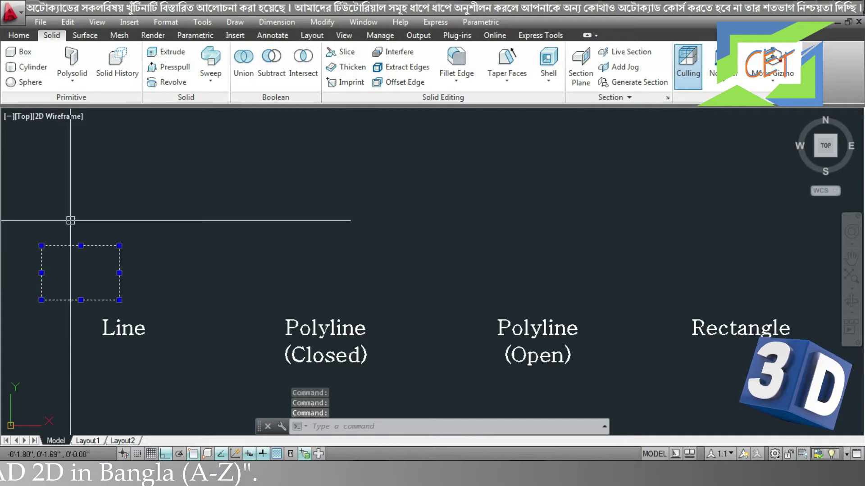
{"action": "key", "text": "Escape"}
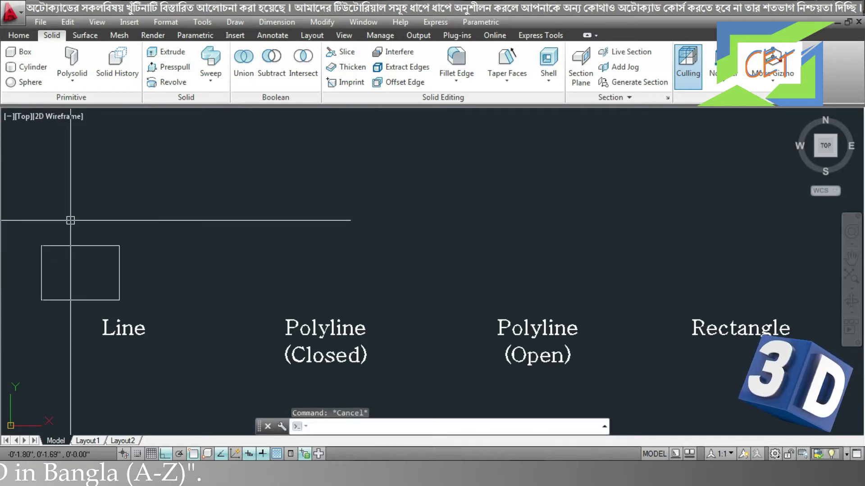
Step: Draw a closed 1 by 0.7 inch polyline above Polyline (Closed), confirming it's one object
{"action": "type", "text": "pl"}
{"action": "key", "text": "Return"}
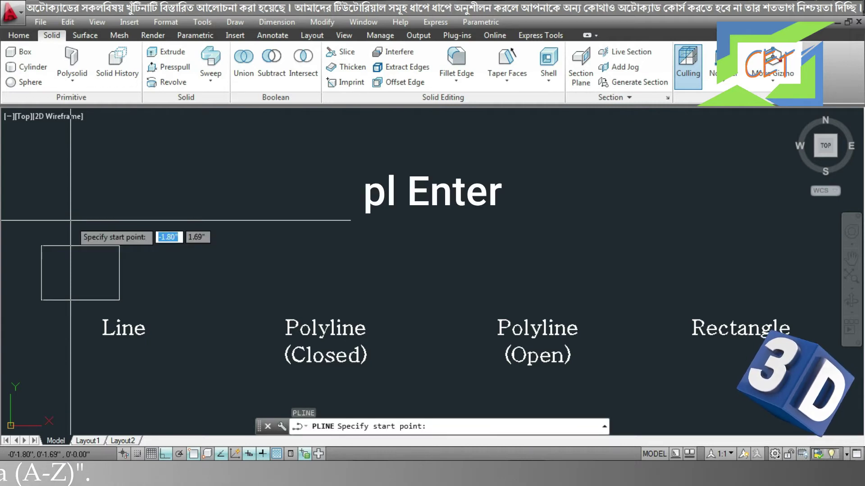
{"action": "left_click", "coordinate": [272, 291]}
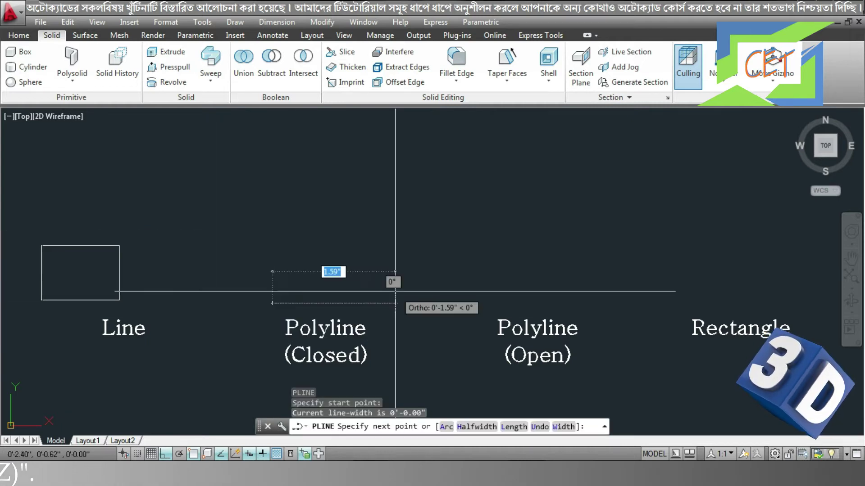
{"action": "type", "text": "1\""}
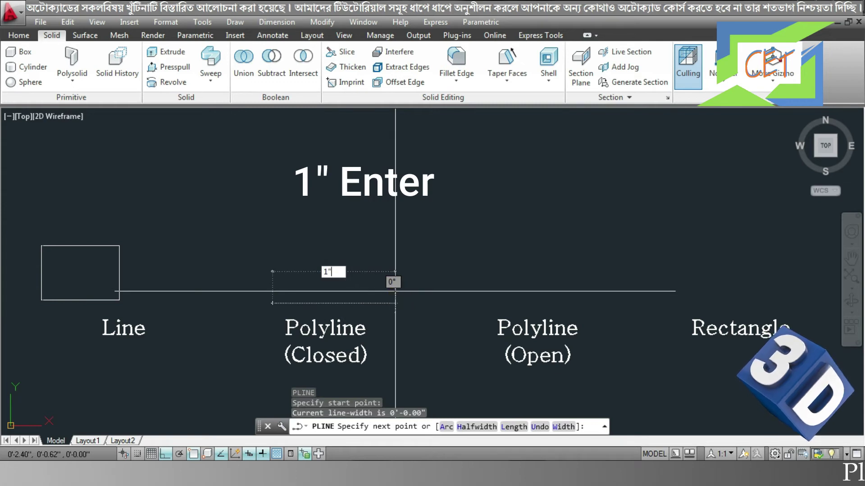
{"action": "key", "text": "Return"}
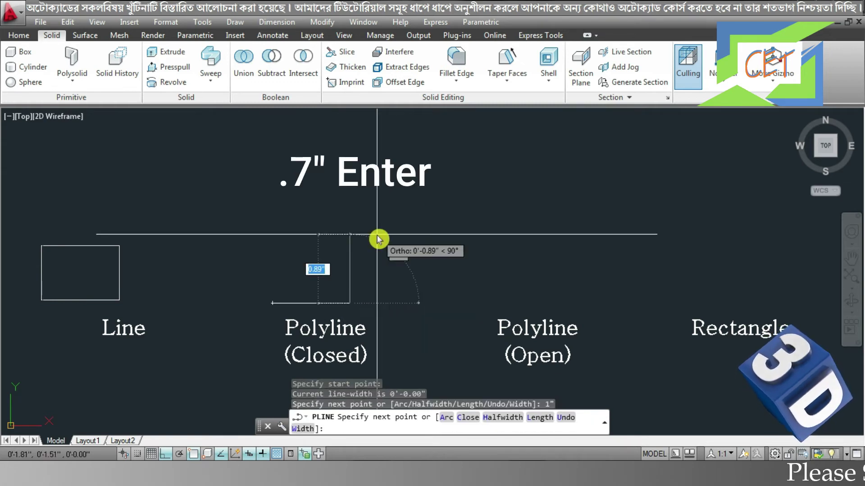
{"action": "type", "text": ".7\""}
{"action": "key", "text": "Return"}
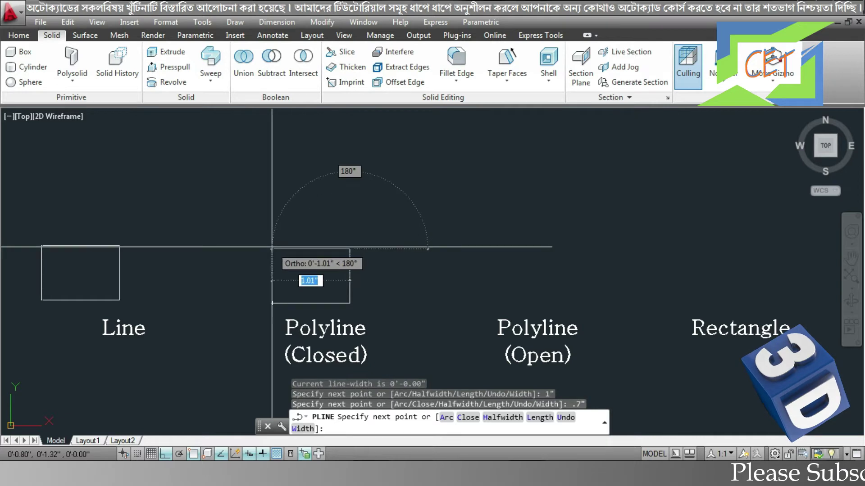
{"action": "type", "text": "c"}
{"action": "key", "text": "Return"}
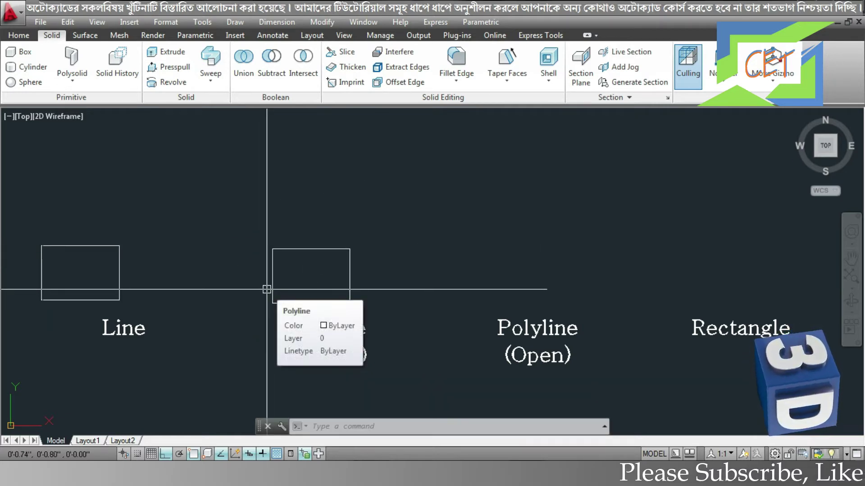
{"action": "left_click", "coordinate": [272, 285]}
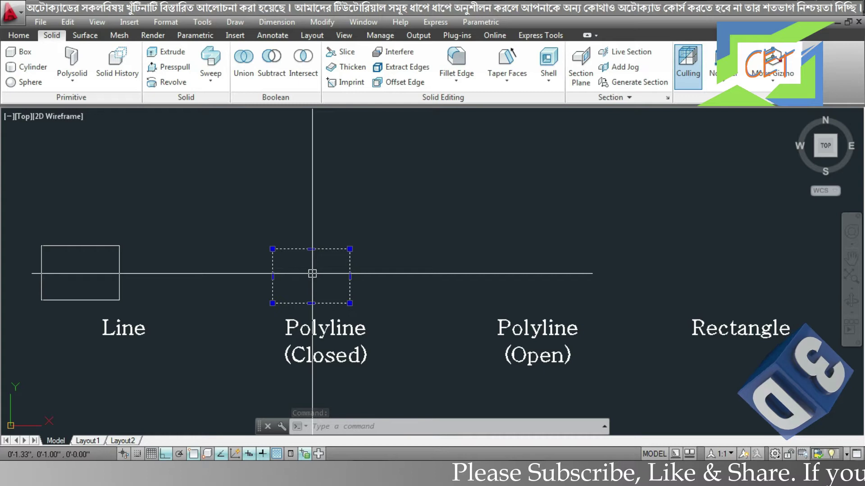
{"action": "key", "text": "Escape"}
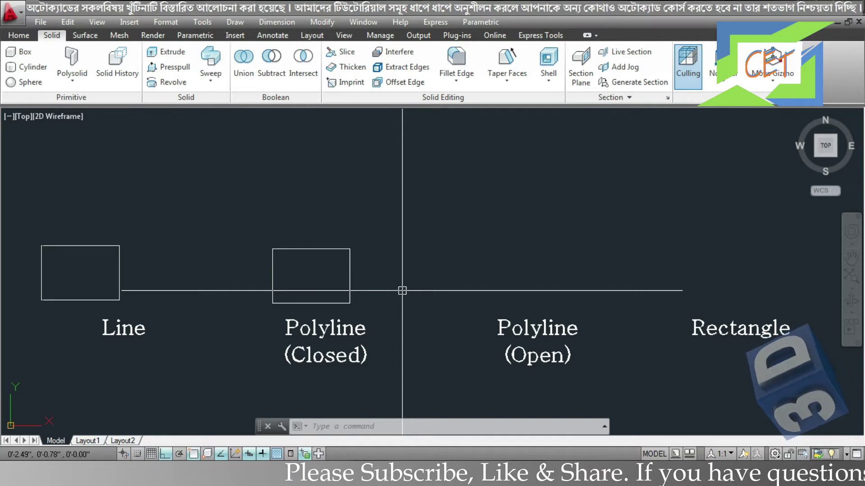
Step: Draw an open 1, 0.7, 1 inch polyline above Polyline (Open), left unclosed
{"action": "type", "text": "pl"}
{"action": "key", "text": "Return"}
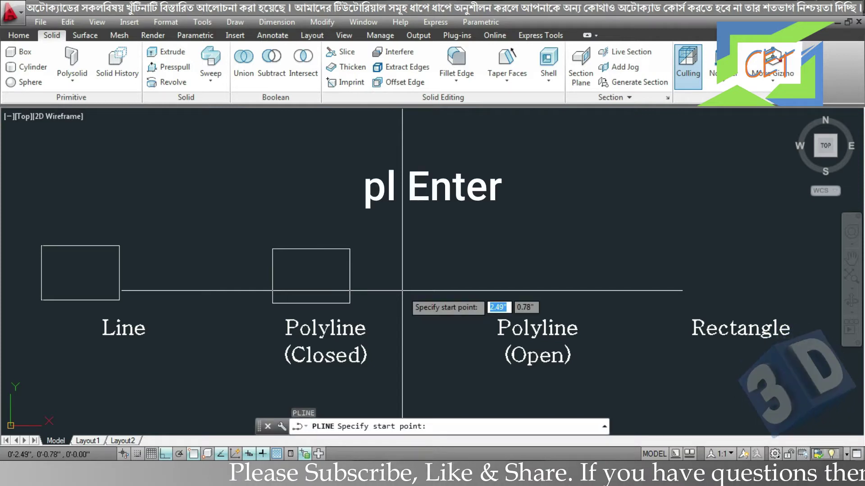
{"action": "left_click", "coordinate": [486, 243]}
{"action": "type", "text": "11\""}
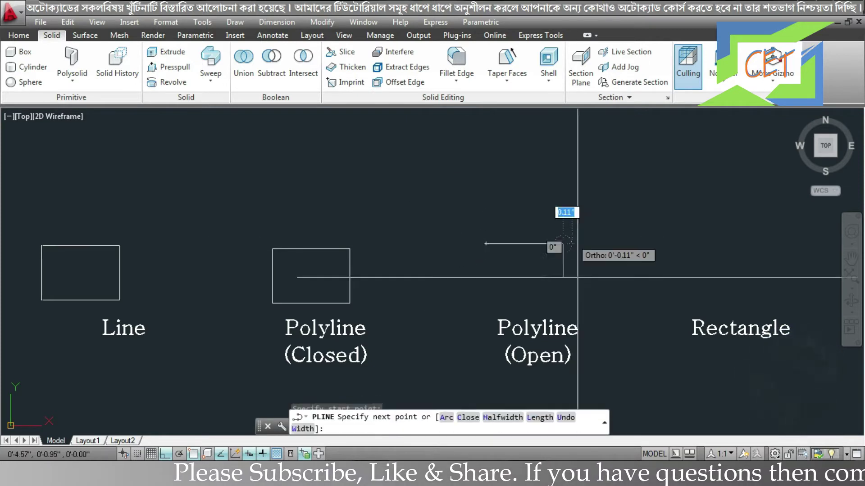
{"action": "key", "text": "Return"}
{"action": "type", "text": ".7"}
{"action": "key", "text": "Return"}
{"action": "type", "text": "1"}
{"action": "key", "text": "Return"}
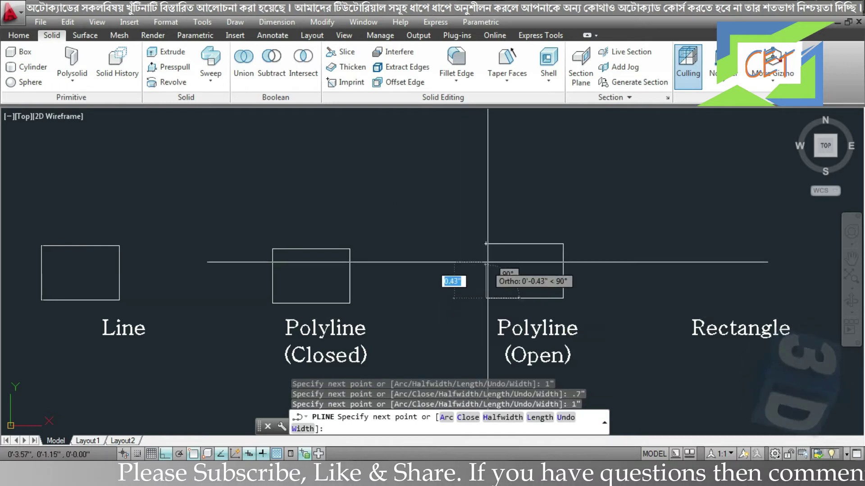
{"action": "key", "text": "Return"}
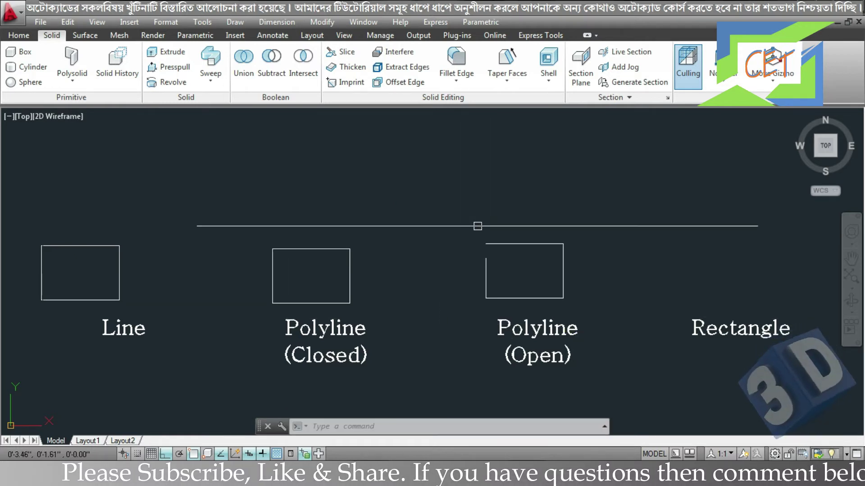
{"action": "left_click", "coordinate": [517, 243]}
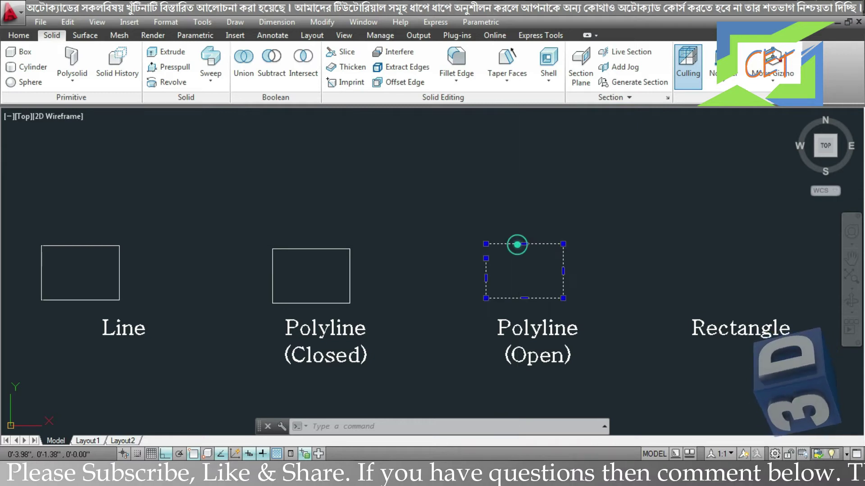
{"action": "key", "text": "Escape"}
{"action": "key", "text": "Escape"}
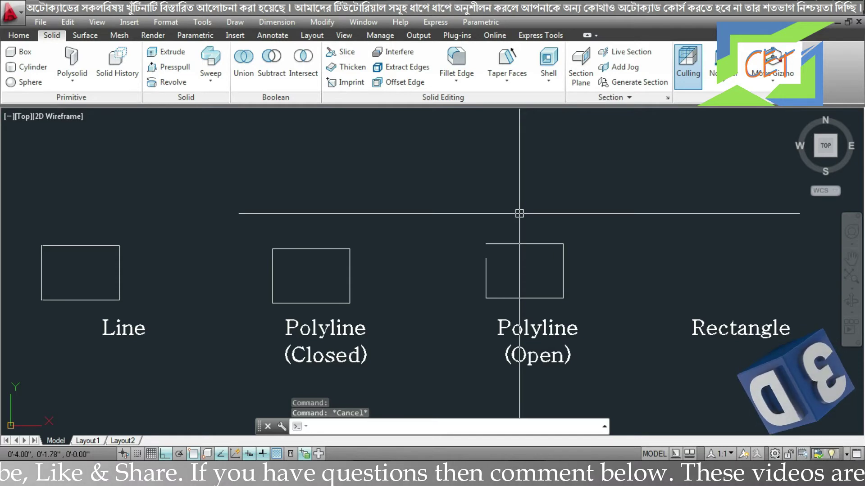
Step: Draw a first rectangle above the Rectangle label and start moving it
{"action": "type", "text": "rec"}
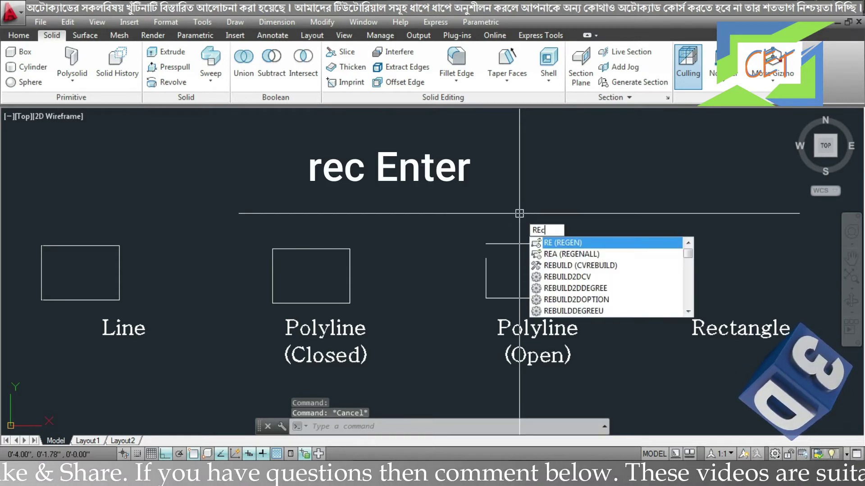
{"action": "key", "text": "Return"}
{"action": "left_click", "coordinate": [286, 239]}
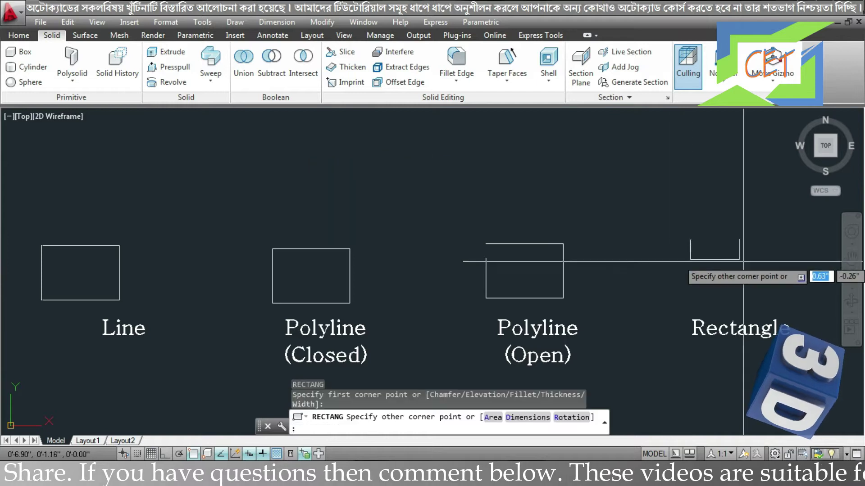
{"action": "type", "text": ".7"}
{"action": "key", "text": "Return"}
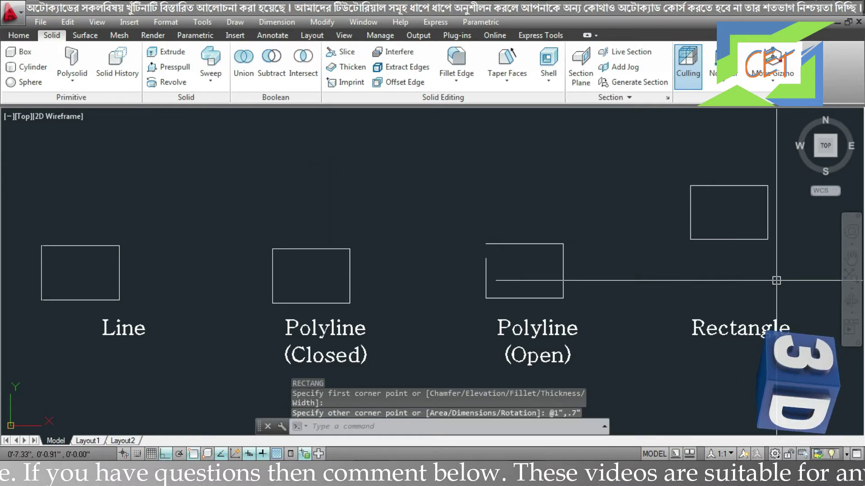
{"action": "left_click", "coordinate": [749, 239]}
{"action": "right_click", "coordinate": [749, 237]}
{"action": "left_click", "coordinate": [752, 241]}
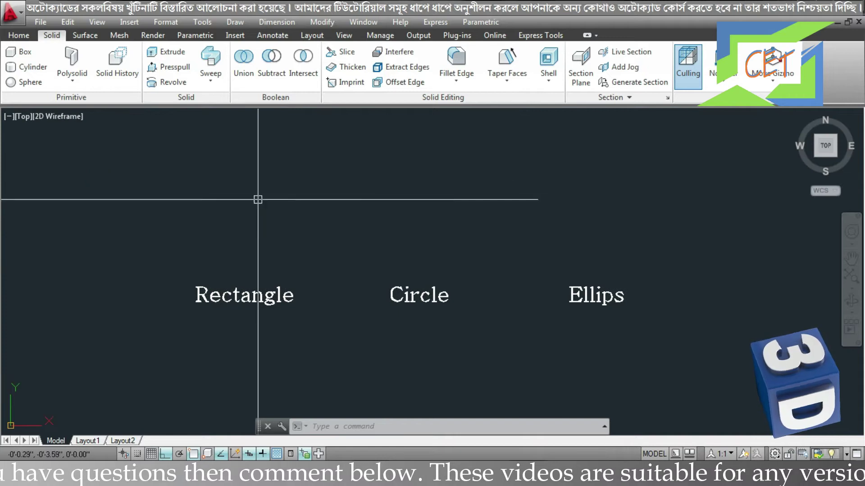
Step: Redraw a 1 by 0.7 rectangle and move it down above its label
{"action": "type", "text": "rec"}
{"action": "key", "text": "Return"}
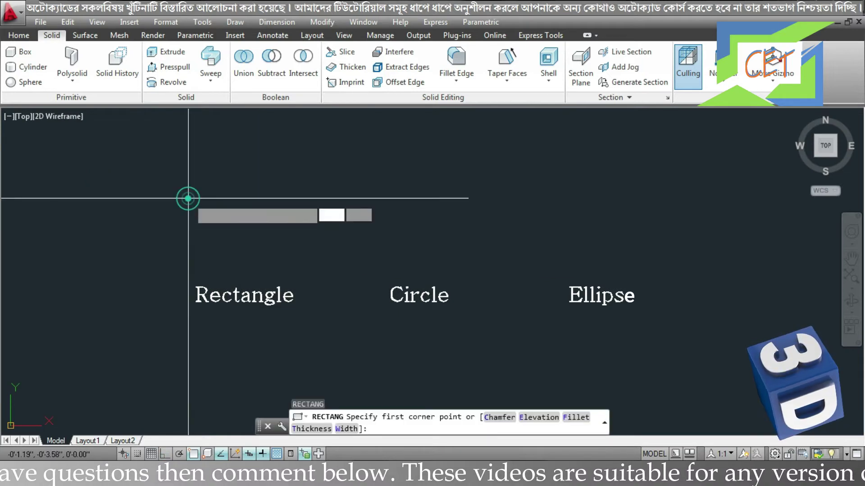
{"action": "left_click", "coordinate": [188, 198]}
{"action": "type", "text": "1"}
{"action": "key", "text": "Tab"}
{"action": "type", "text": ".7"}
{"action": "key", "text": "Return"}
{"action": "left_click", "coordinate": [234, 198]}
{"action": "right_click", "coordinate": [234, 198]}
{"action": "left_click", "coordinate": [259, 240]}
{"action": "left_click", "coordinate": [270, 242]}
{"action": "key", "text": "Return"}
Step: Draw a circle of radius 0.5 above the Circle label
{"action": "type", "text": "c"}
{"action": "key", "text": "Return"}
{"action": "left_click", "coordinate": [416, 225]}
{"action": "type", "text": ".5"}
{"action": "key", "text": "Return"}
Step: Draw an ellipse by its axis endpoints above the Ellipse label
{"action": "type", "text": "el"}
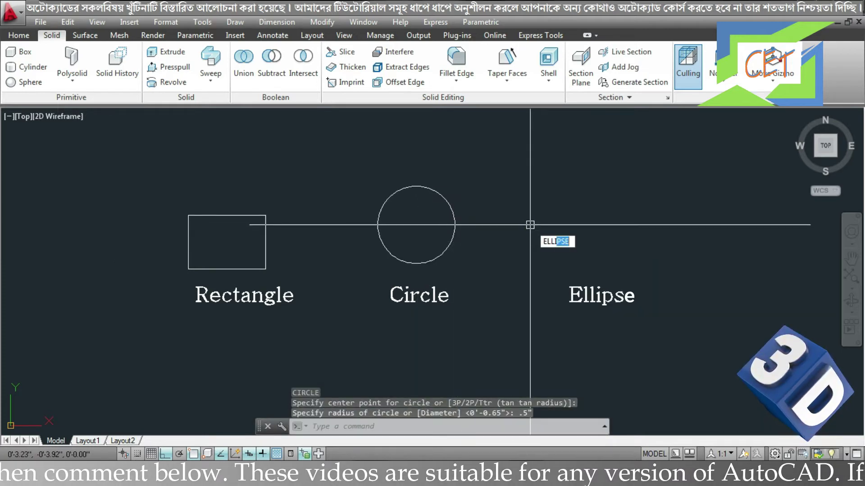
{"action": "key", "text": "Return"}
{"action": "left_click", "coordinate": [553, 230]}
{"action": "left_click", "coordinate": [636, 230]}
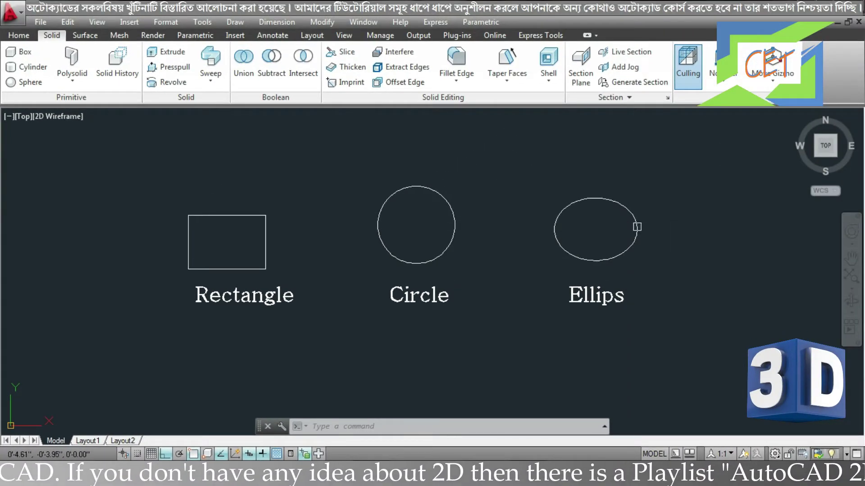
{"action": "mouse_move", "coordinate": [798, 120]}
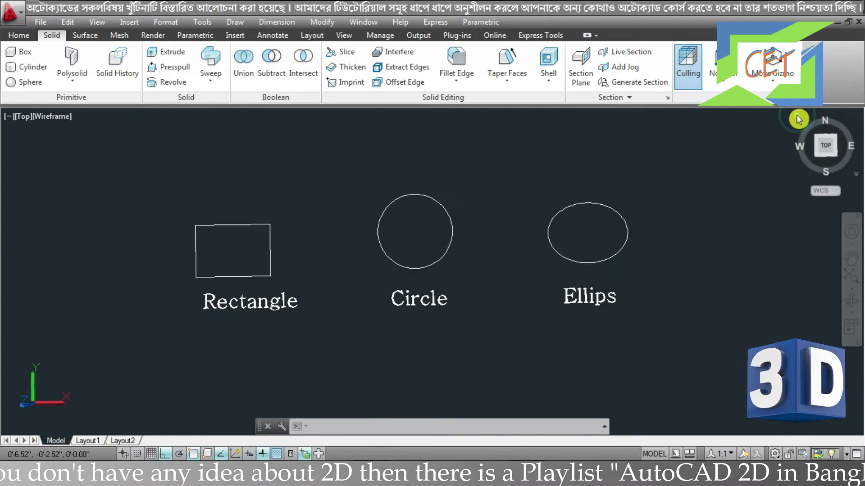
Step: Orbit to a tilted 3D view, apply Shades of Gray, show the grid and zoom in
{"action": "left_click_drag", "start_coordinate": [799, 119], "coordinate": [626, 240]}
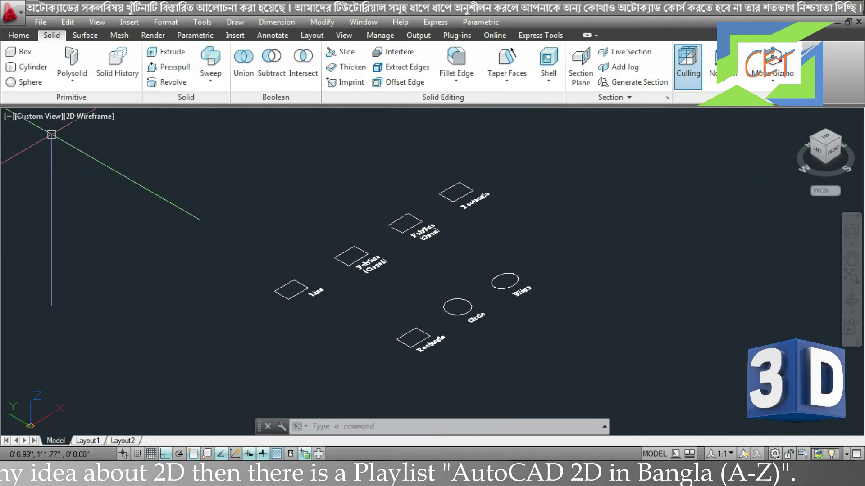
{"action": "left_click", "coordinate": [86, 116]}
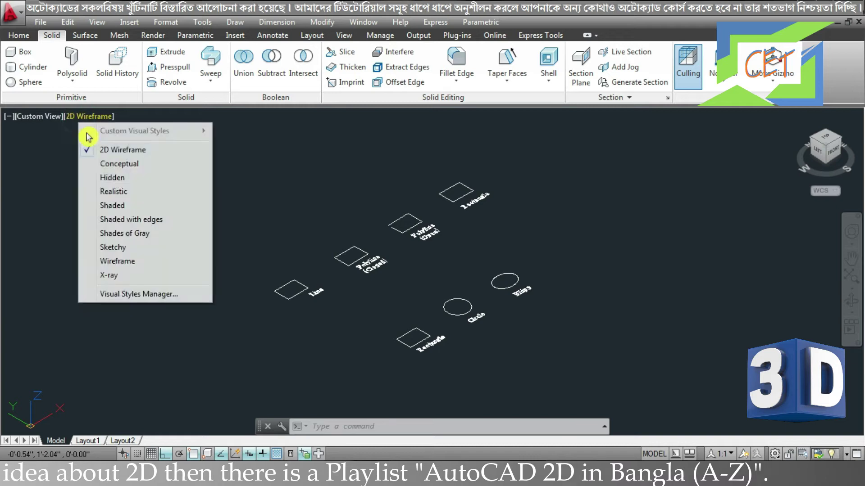
{"action": "left_click", "coordinate": [118, 233]}
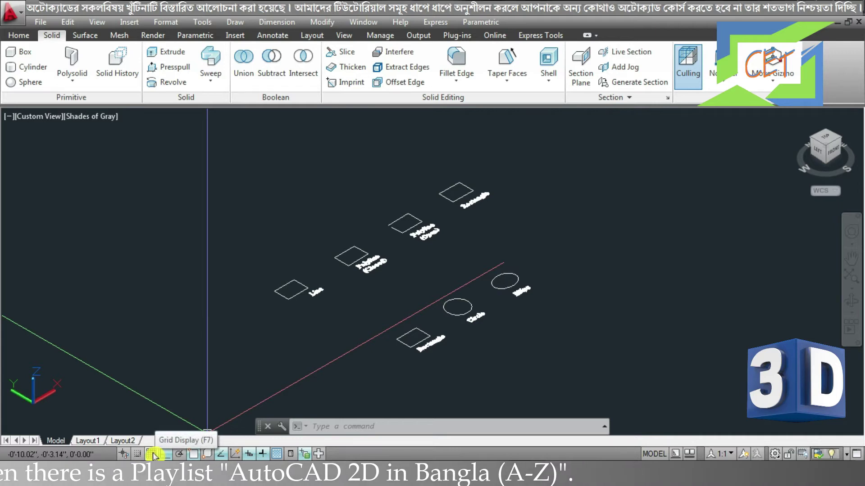
{"action": "left_click", "coordinate": [154, 455]}
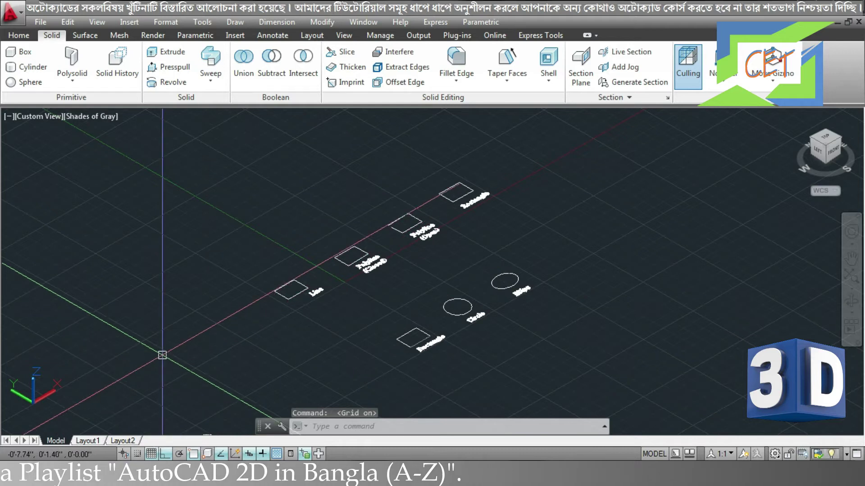
{"action": "scroll", "coordinate": [319, 264], "scroll_direction": "up", "scroll_amount": 2}
{"action": "scroll", "coordinate": [319, 264], "scroll_direction": "up", "scroll_amount": 2}
{"action": "scroll", "coordinate": [318, 264], "scroll_direction": "up", "scroll_amount": 2}
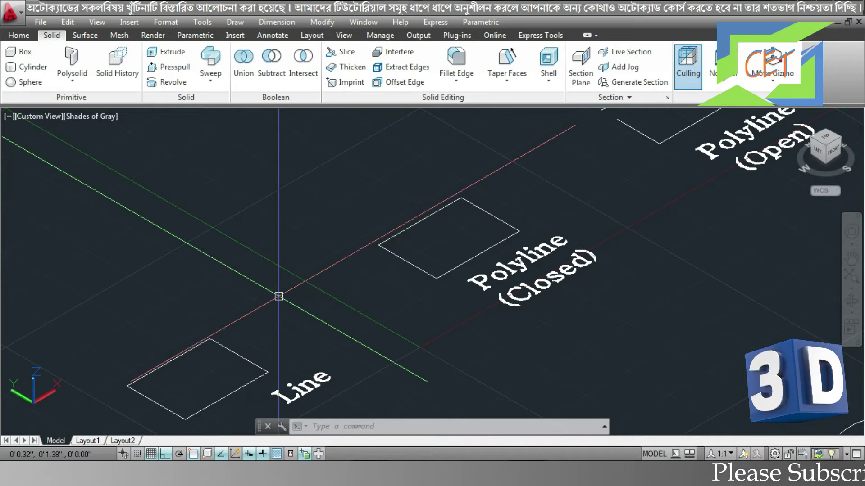
Step: Extrude the four separate lines of the Line outline 0.2 inch into upright walls
{"action": "type", "text": "ext"}
{"action": "key", "text": "Return"}
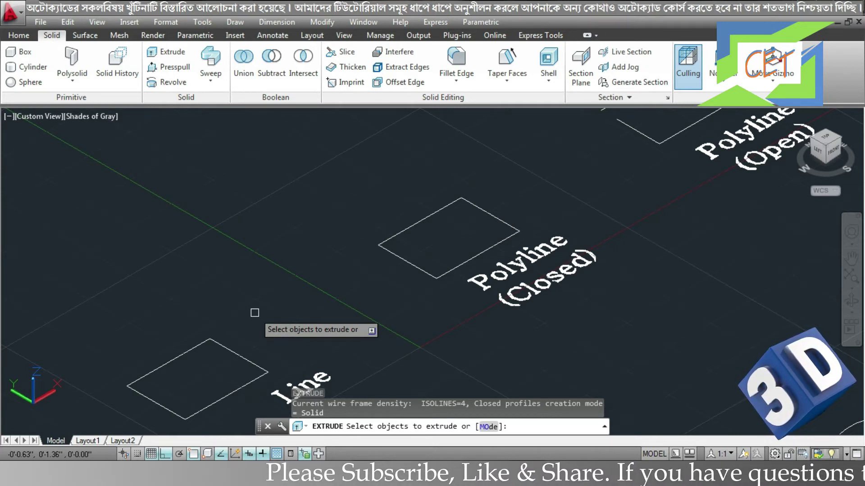
{"action": "left_click", "coordinate": [228, 348]}
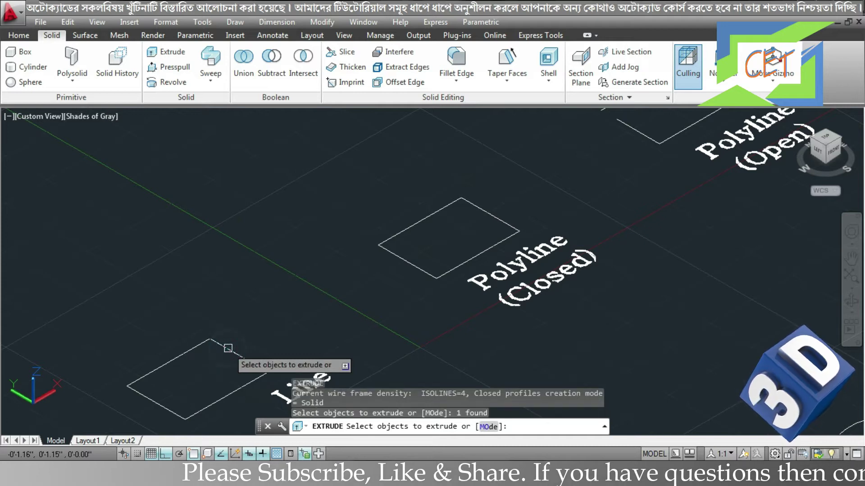
{"action": "left_click", "coordinate": [239, 387]}
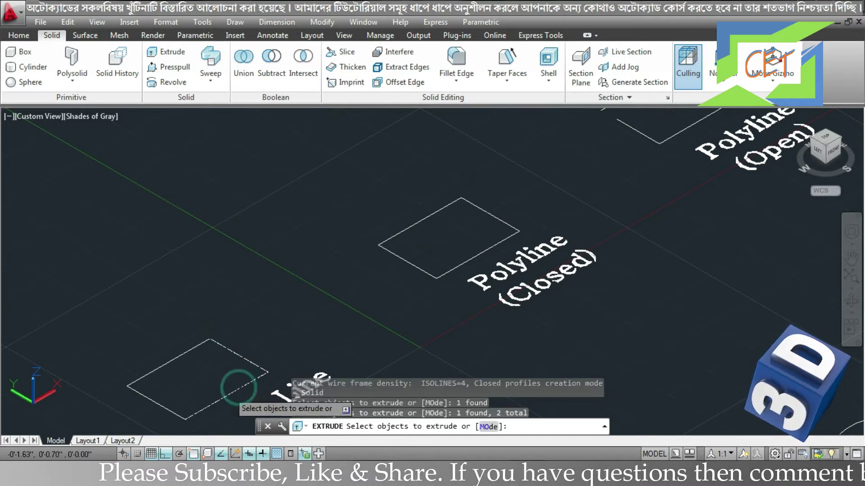
{"action": "left_click", "coordinate": [164, 407]}
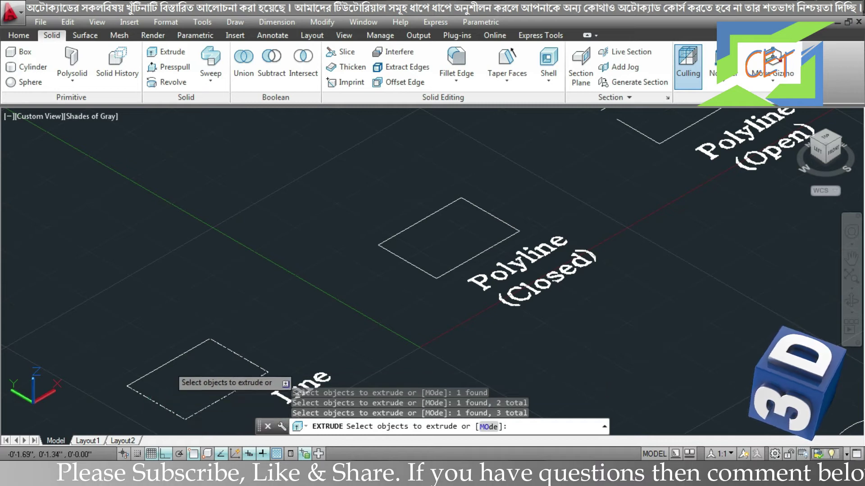
{"action": "left_click", "coordinate": [168, 361]}
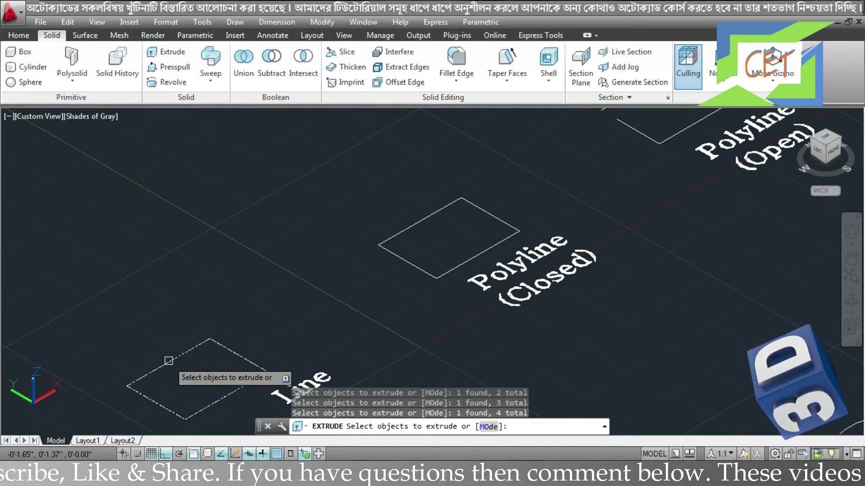
{"action": "key", "text": "Return"}
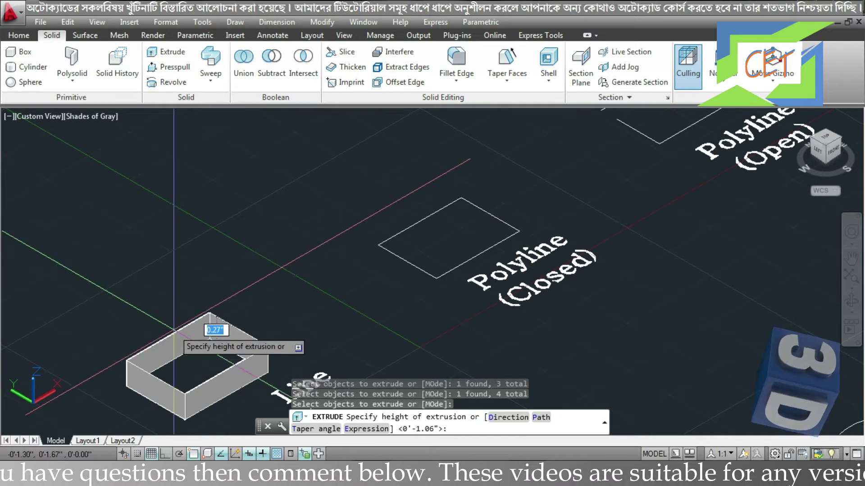
{"action": "type", "text": ".2"}
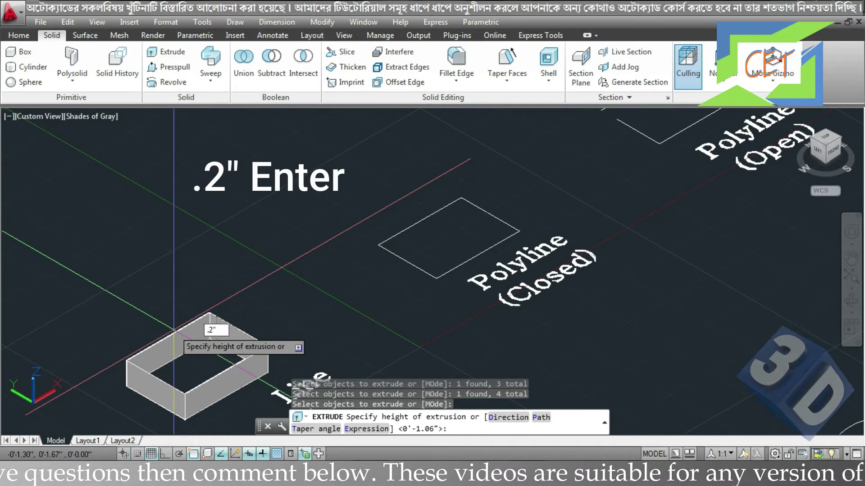
{"action": "key", "text": "Return"}
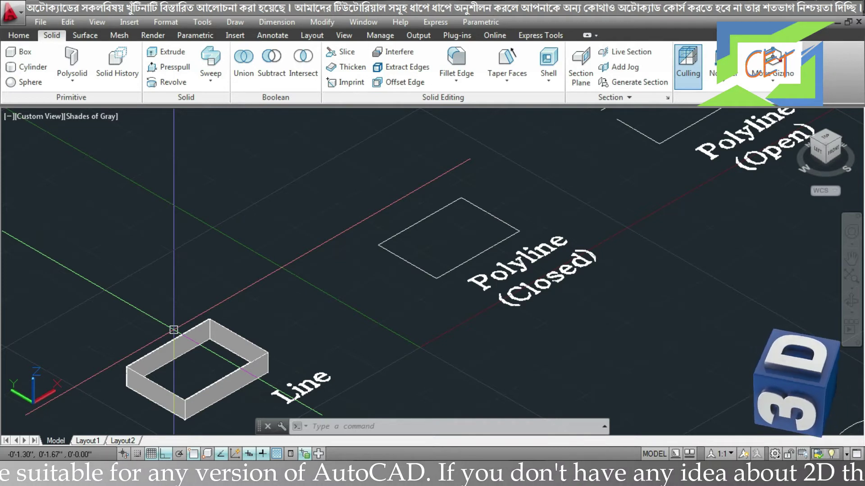
Step: Extrude the closed polyline rectangle 0.2 inch into a solid block
{"action": "type", "text": "ext"}
{"action": "key", "text": "Return"}
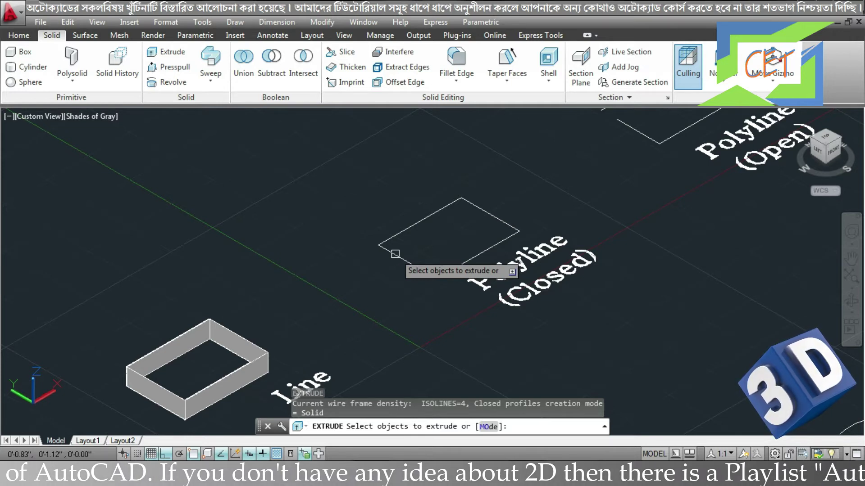
{"action": "left_click", "coordinate": [394, 254]}
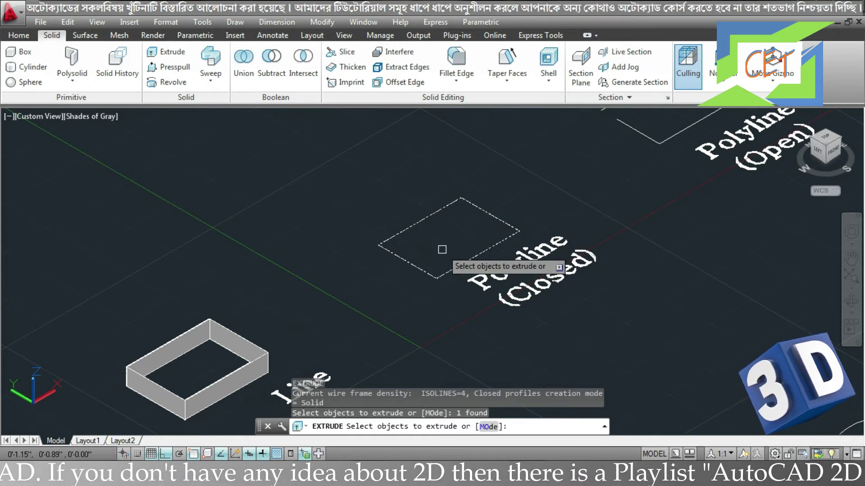
{"action": "key", "text": "Return"}
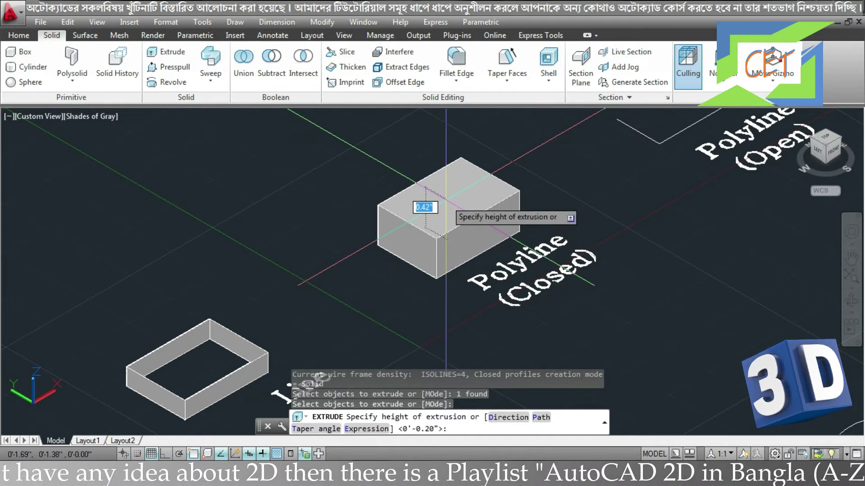
{"action": "type", "text": ".2"}
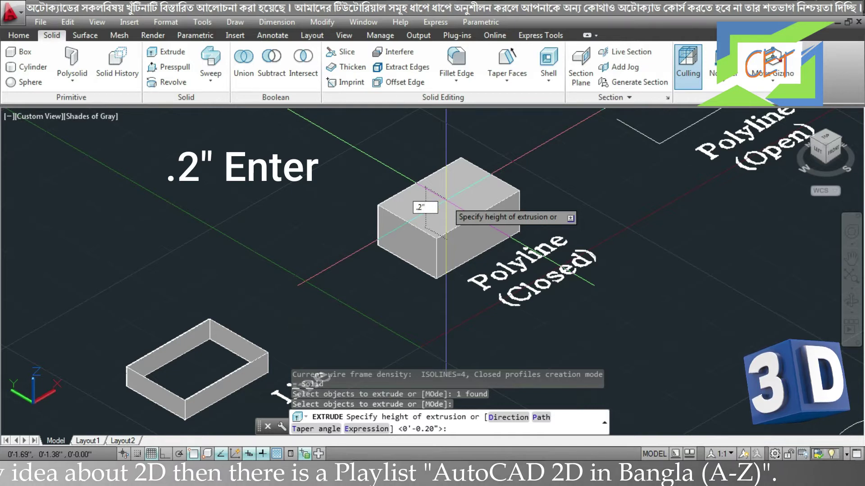
{"action": "key", "text": "Return"}
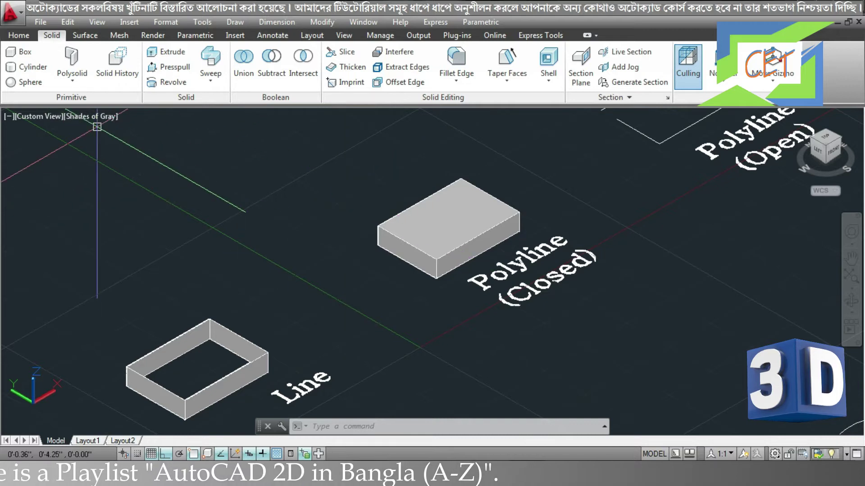
Step: Switch the visual style to 2D Wireframe and pan to the Polyline (Open) profile
{"action": "left_click", "coordinate": [97, 124]}
{"action": "left_click", "coordinate": [127, 149]}
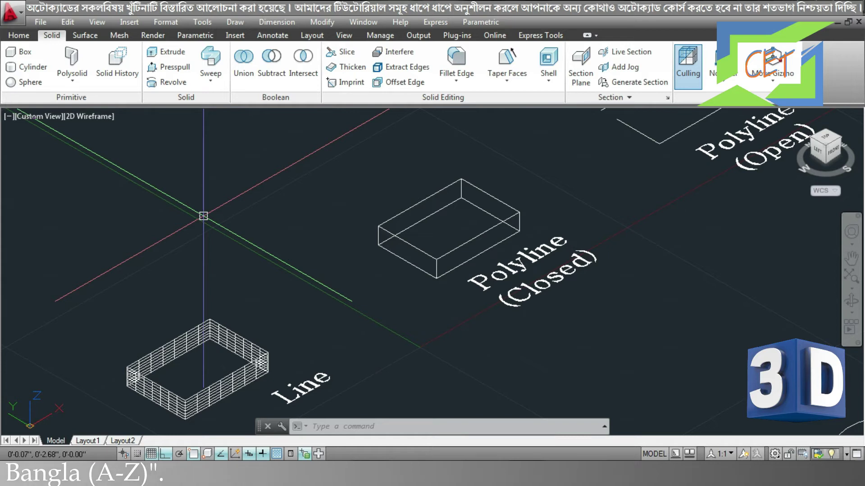
{"action": "mouse_move", "coordinate": [204, 216]}
{"action": "middle_mouse_down"}
{"action": "mouse_move", "coordinate": [131, 252]}
{"action": "mouse_move", "coordinate": [109, 296]}
{"action": "middle_mouse_up"}
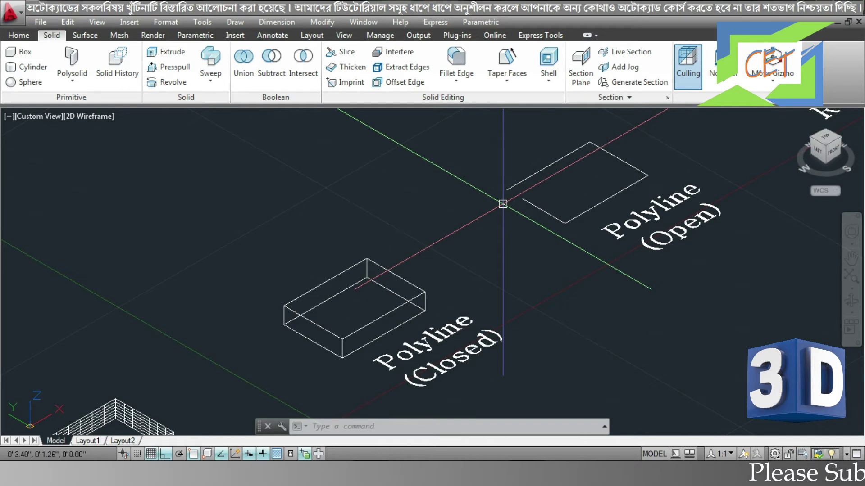
Step: Extrude the open polyline 0.2 inch into three connected walls
{"action": "type", "text": "ext"}
{"action": "key", "text": "Return"}
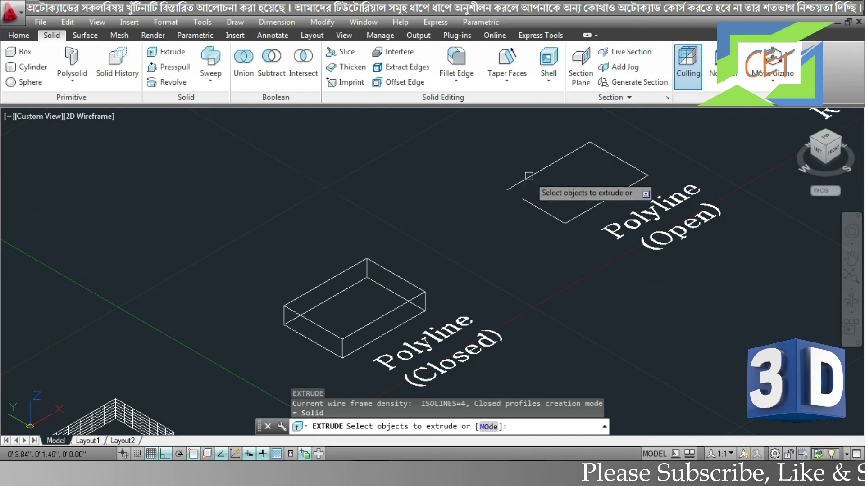
{"action": "left_click", "coordinate": [529, 176]}
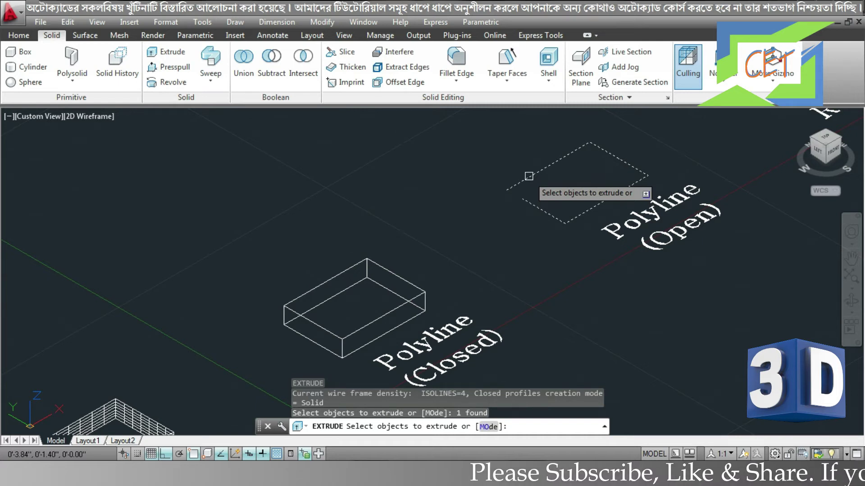
{"action": "key", "text": "Return"}
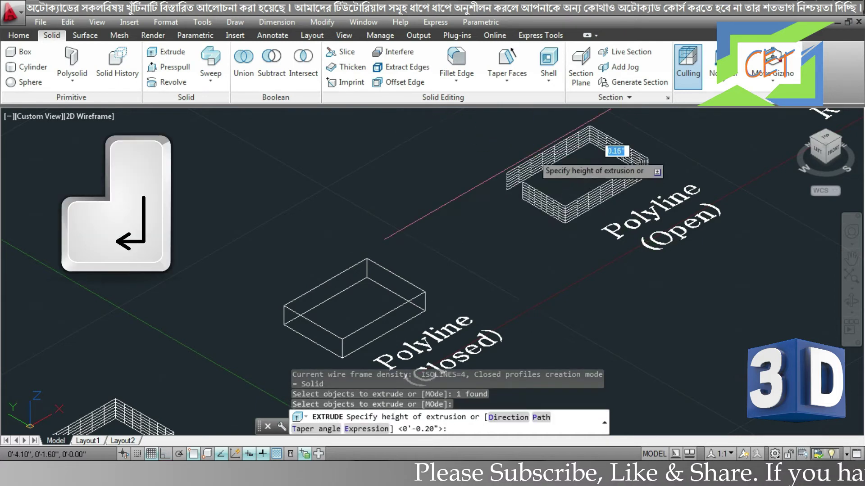
{"action": "type", "text": "."}
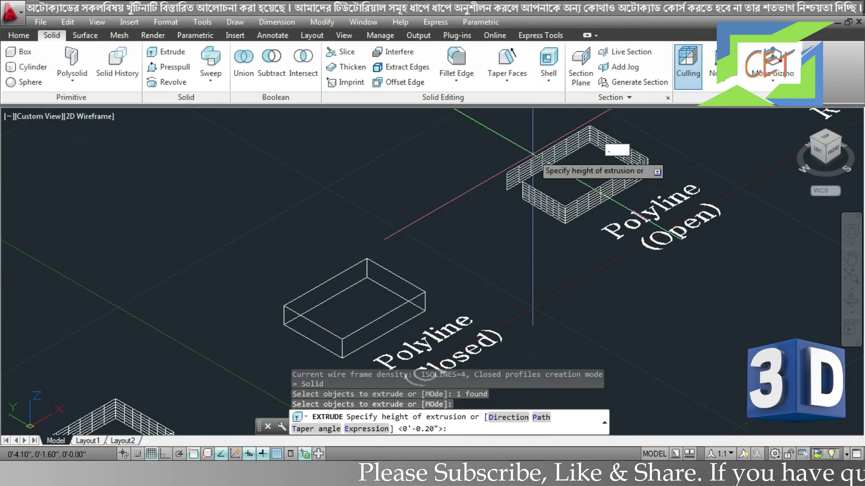
{"action": "type", "text": "2\""}
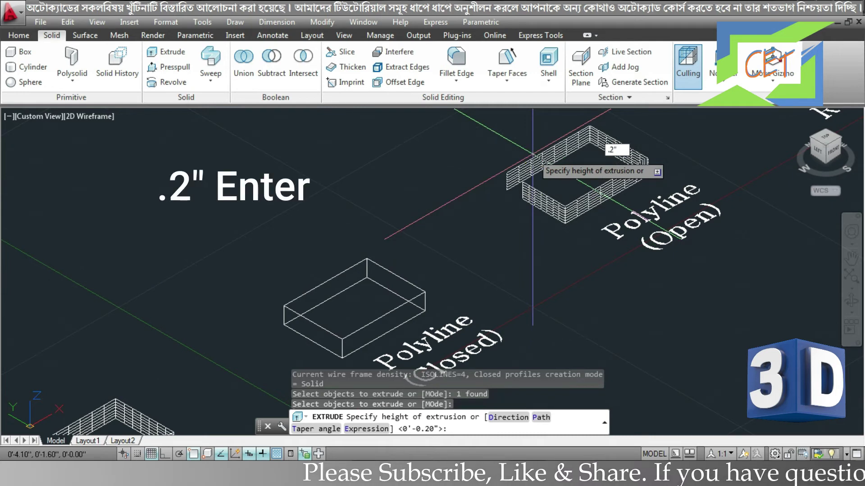
{"action": "key", "text": "Return"}
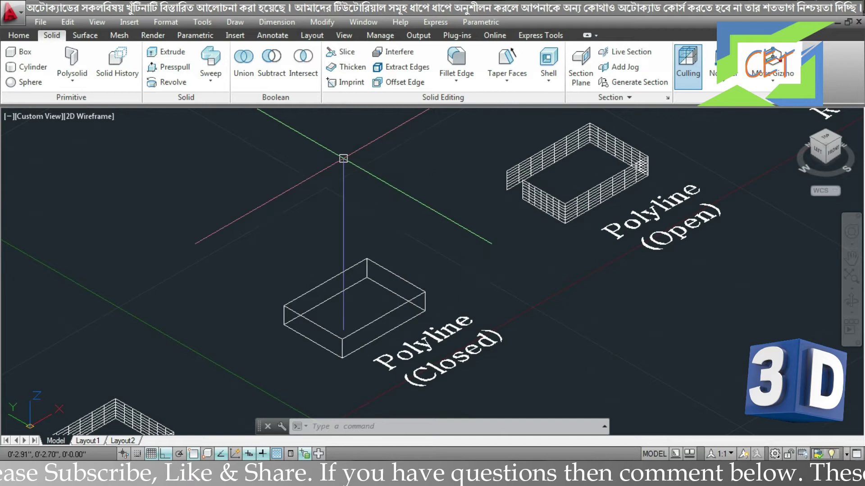
Step: Switch the visual style to Shades of Gray and pan to the Rectangle profile
{"action": "left_click", "coordinate": [104, 116]}
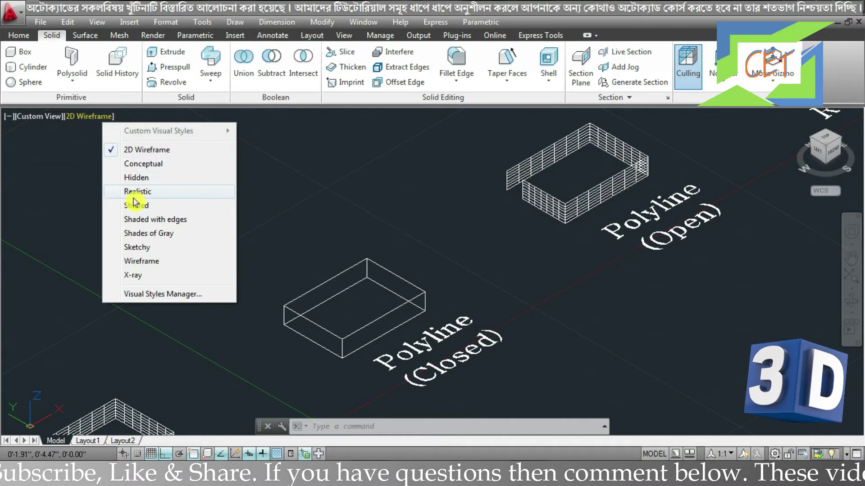
{"action": "left_click", "coordinate": [138, 233]}
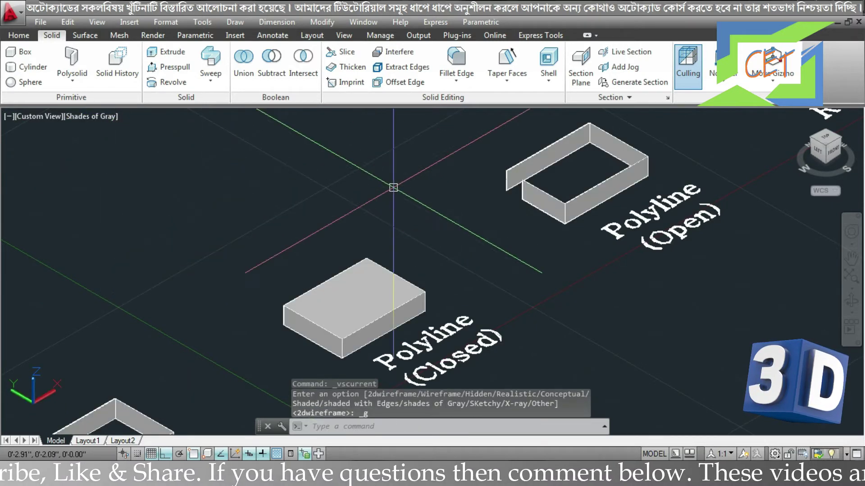
{"action": "mouse_move", "coordinate": [397, 186]}
{"action": "middle_mouse_down"}
{"action": "mouse_move", "coordinate": [248, 261]}
{"action": "mouse_move", "coordinate": [121, 353]}
{"action": "middle_mouse_up"}
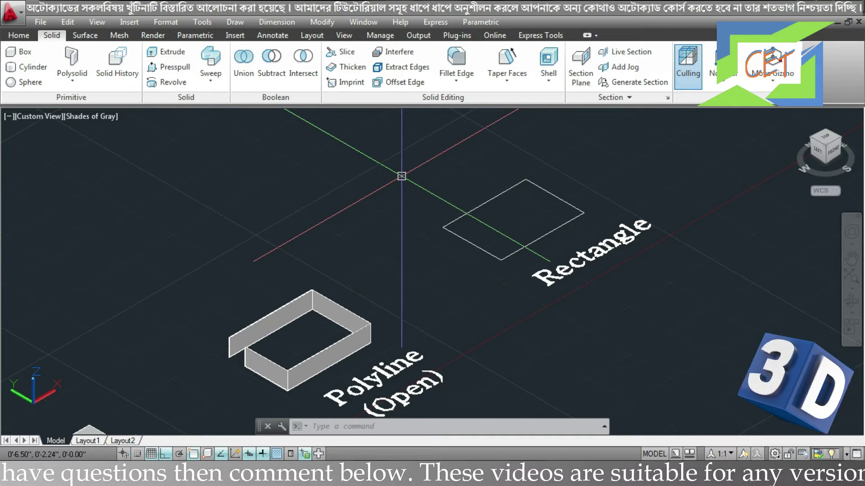
Step: Extrude the Rectangle profile 0.2 inch into a solid box
{"action": "type", "text": "ext"}
{"action": "key", "text": "Return"}
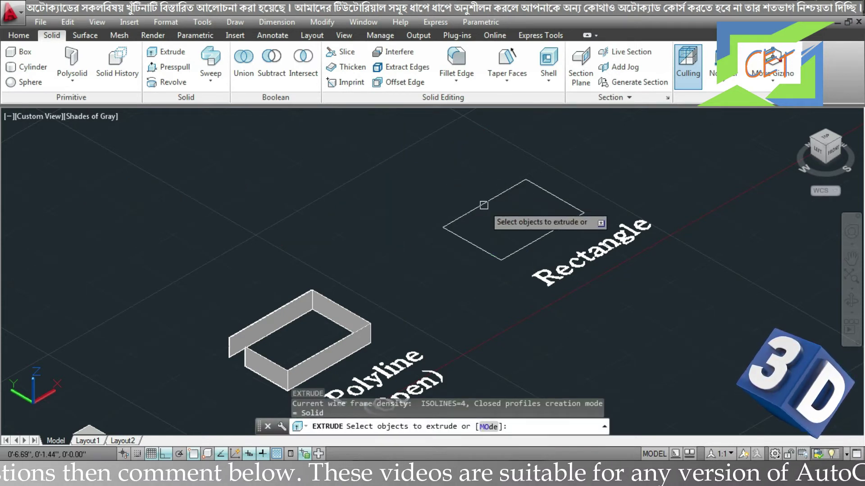
{"action": "left_click", "coordinate": [483, 205]}
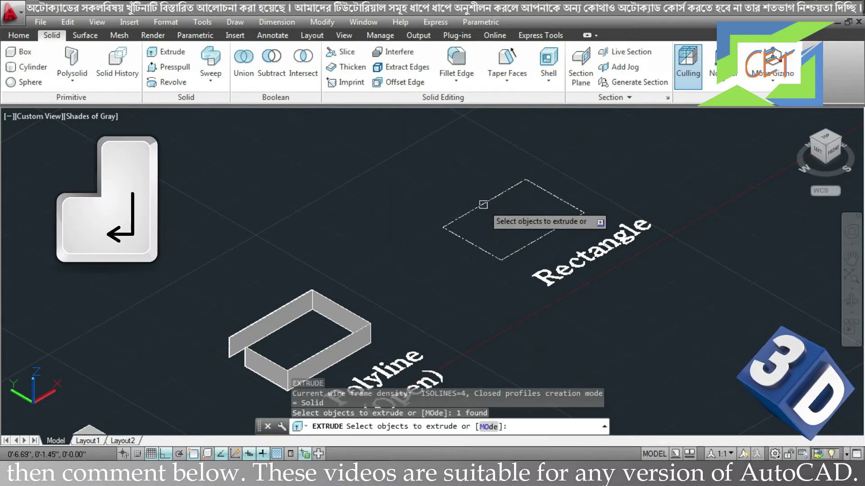
{"action": "key", "text": "Return"}
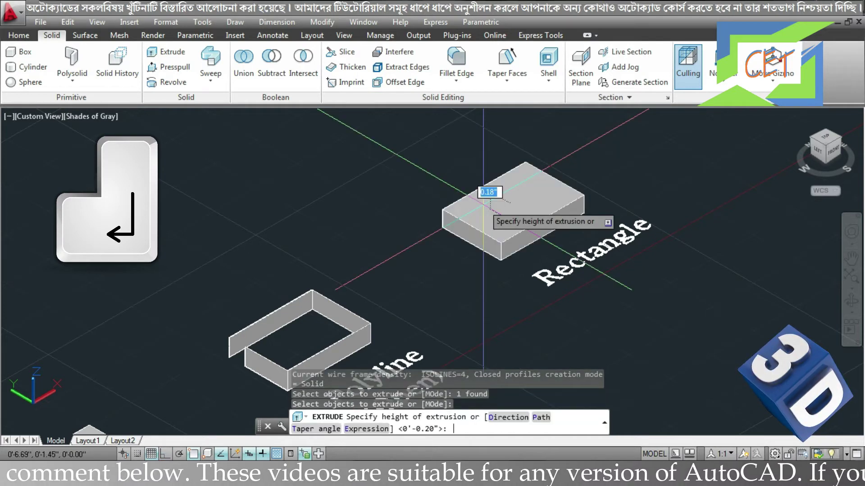
{"action": "type", "text": ".2"}
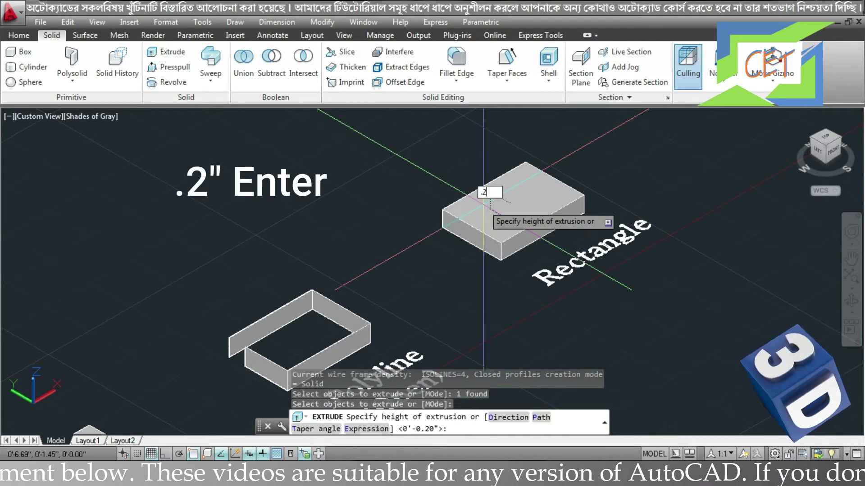
{"action": "type", "text": "\""}
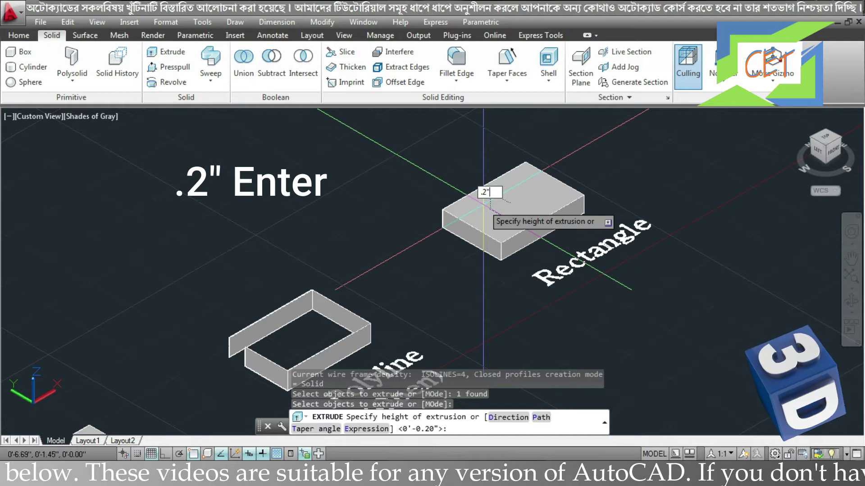
{"action": "key", "text": "Return"}
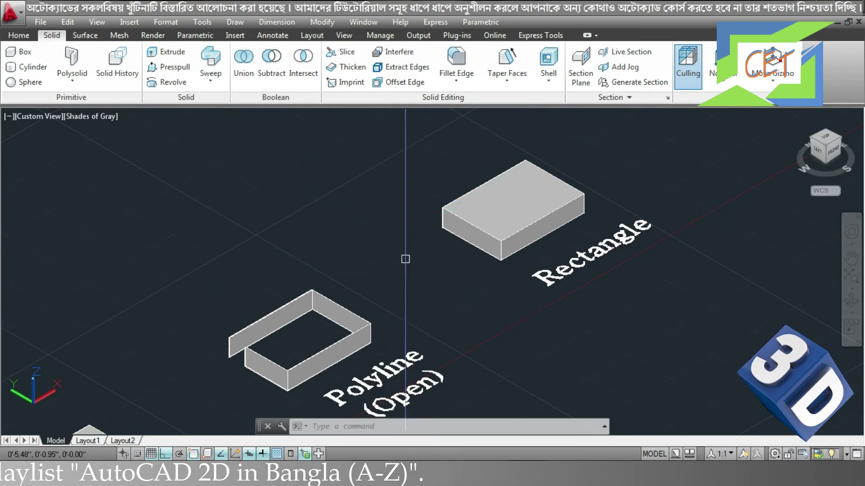
Step: Extrude the Rectangle 0.2 inch in Surface mode, leaving open walls with no top or bottom
{"action": "mouse_move", "coordinate": [461, 343]}
{"action": "middle_mouse_down"}
{"action": "mouse_move", "coordinate": [489, 202]}
{"action": "mouse_move", "coordinate": [487, 160]}
{"action": "middle_mouse_up"}
{"action": "middle_click_drag", "start_coordinate": [405, 352], "coordinate": [411, 218]}
{"action": "middle_click_drag", "start_coordinate": [320, 430], "coordinate": [319, 268]}
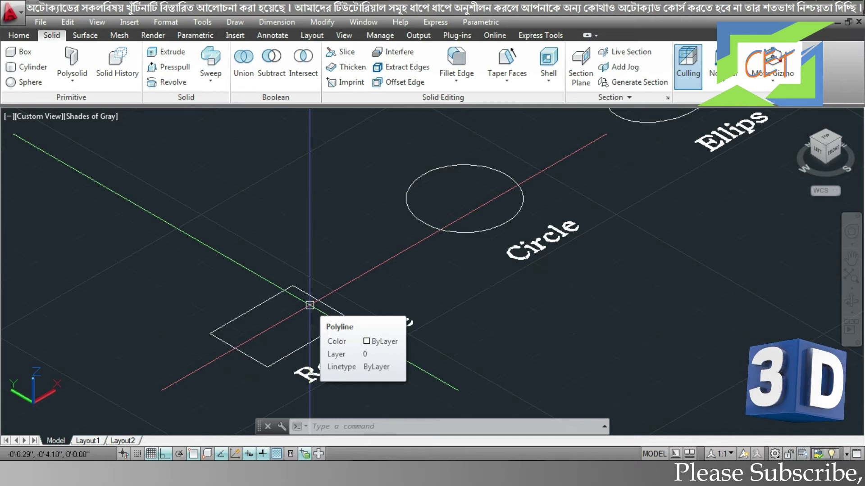
{"action": "type", "text": "ext"}
{"action": "key", "text": "Return"}
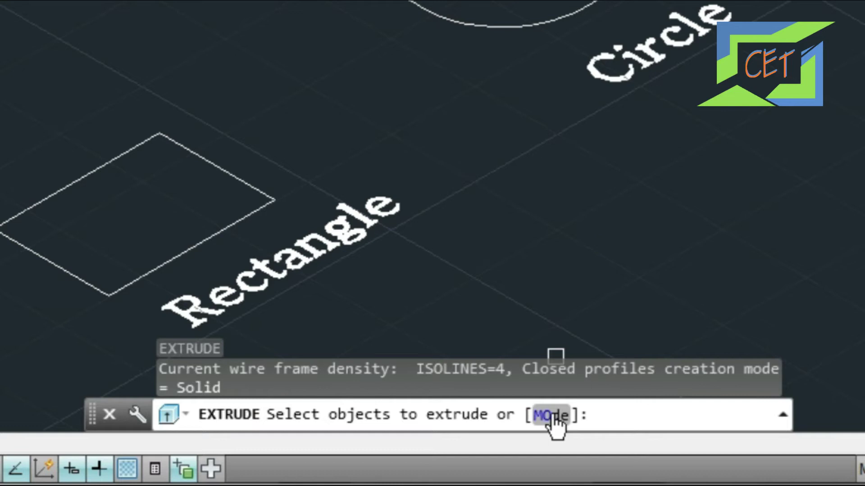
{"action": "left_click", "coordinate": [552, 420]}
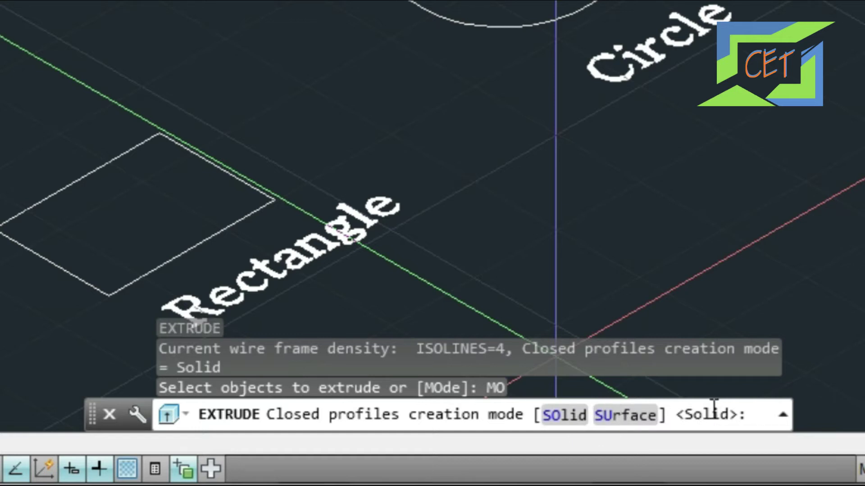
{"action": "left_click", "coordinate": [622, 424]}
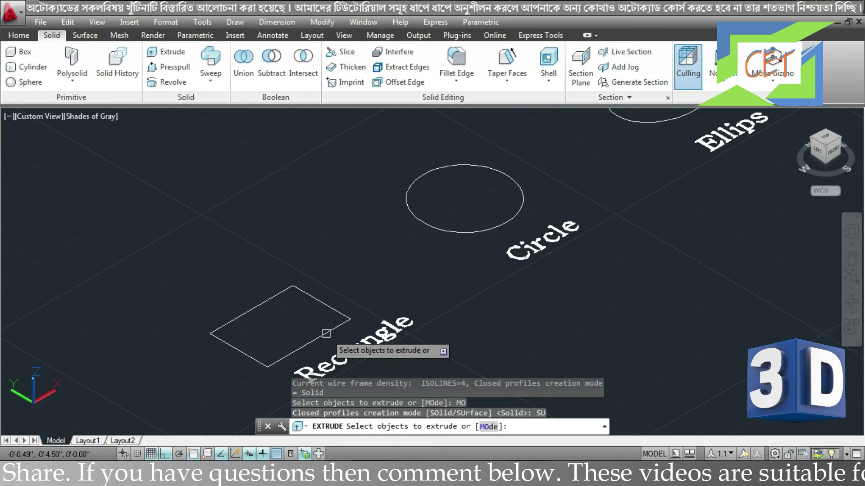
{"action": "left_click", "coordinate": [326, 333]}
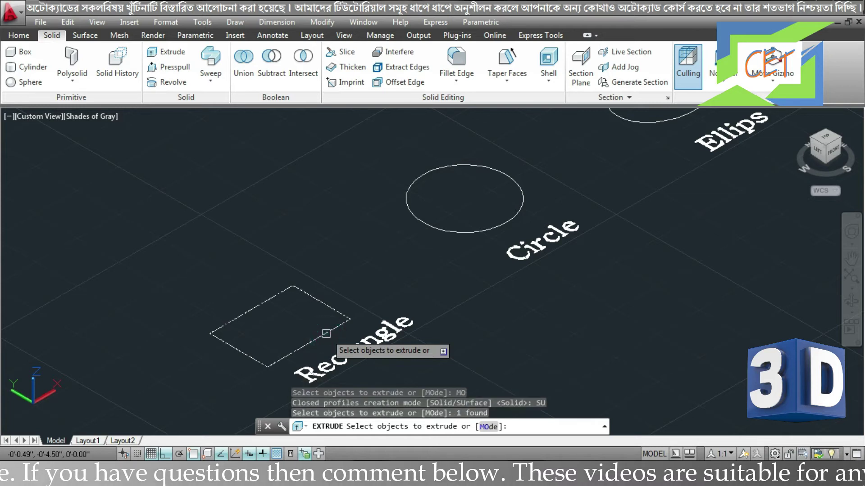
{"action": "key", "text": "Return"}
{"action": "key", "text": "Return"}
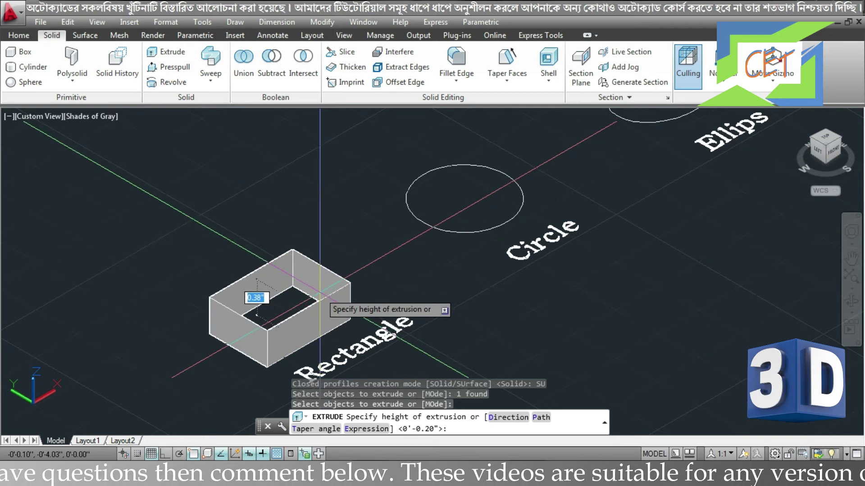
{"action": "type", "text": ".2"}
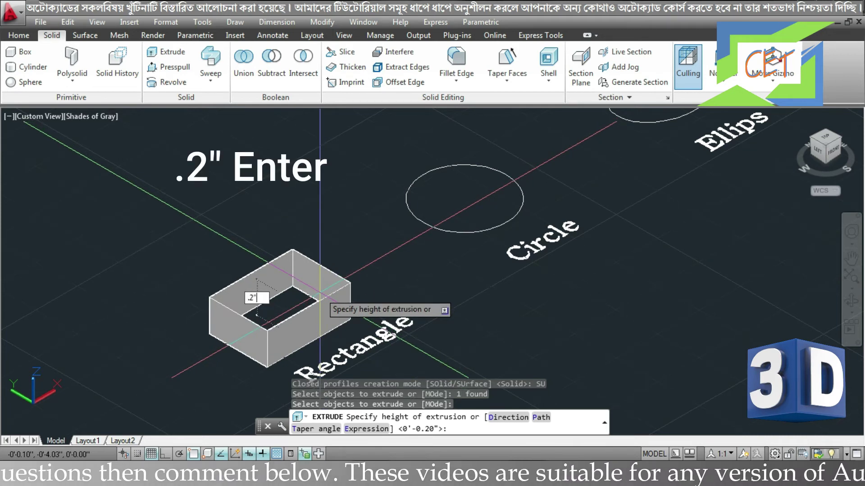
{"action": "key", "text": "Return"}
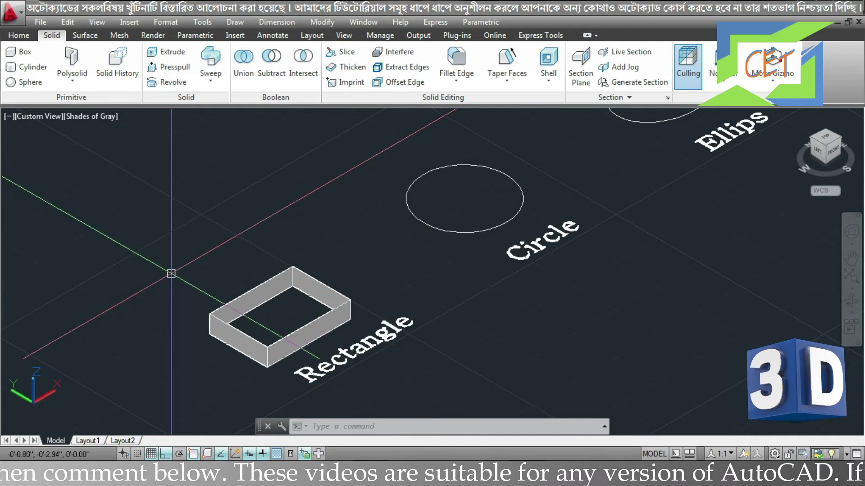
Step: Set EXTRUDE's mode back to Solid and extrude the Circle 0.2" tall
{"action": "mouse_move", "coordinate": [282, 206]}
{"action": "middle_mouse_down"}
{"action": "mouse_move", "coordinate": [218, 276]}
{"action": "mouse_move", "coordinate": [237, 267]}
{"action": "middle_mouse_up"}
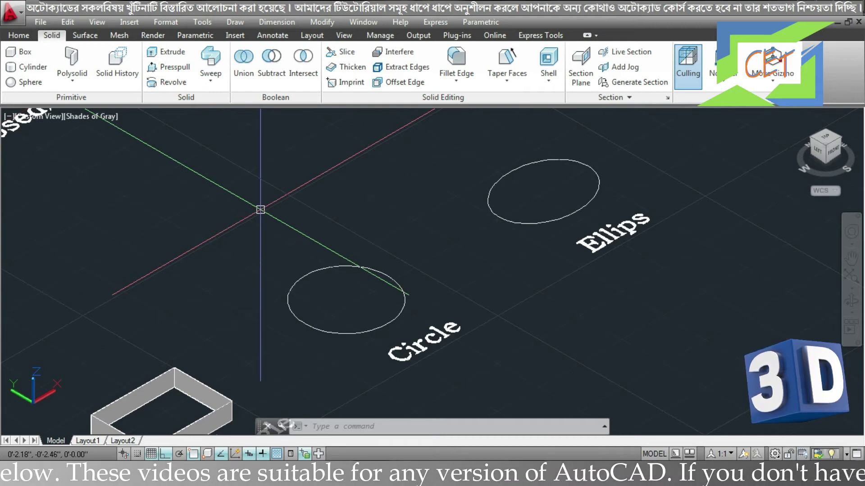
{"action": "type", "text": "ext"}
{"action": "key", "text": "Return"}
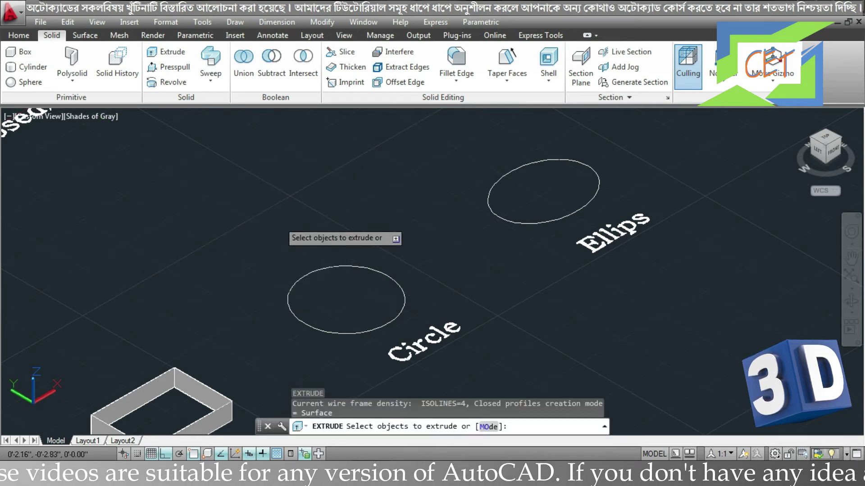
{"action": "left_click", "coordinate": [488, 427]}
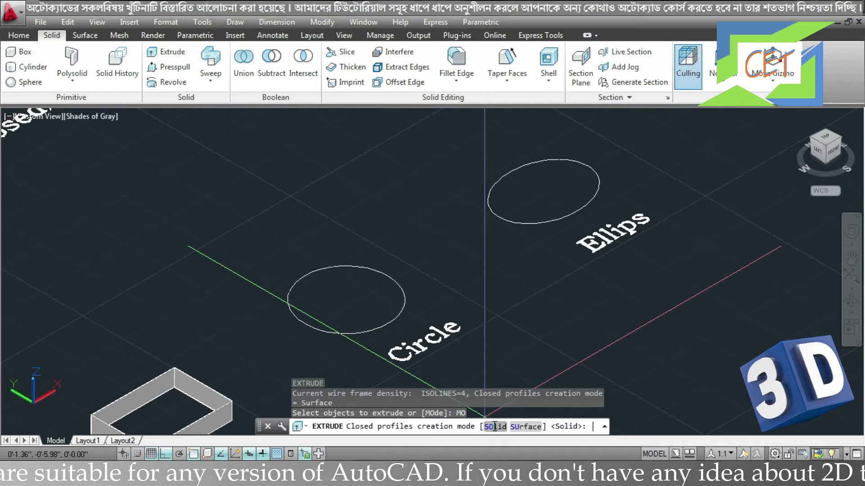
{"action": "left_click", "coordinate": [495, 430]}
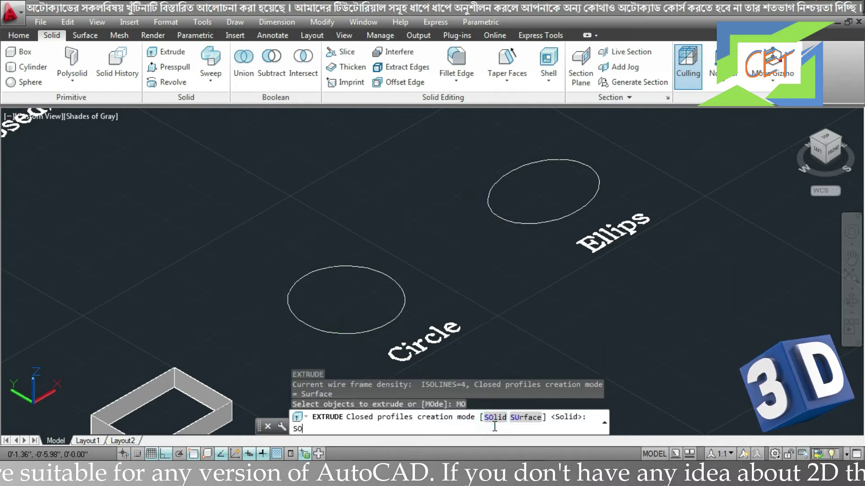
{"action": "left_click", "coordinate": [375, 328]}
{"action": "key", "text": "Return"}
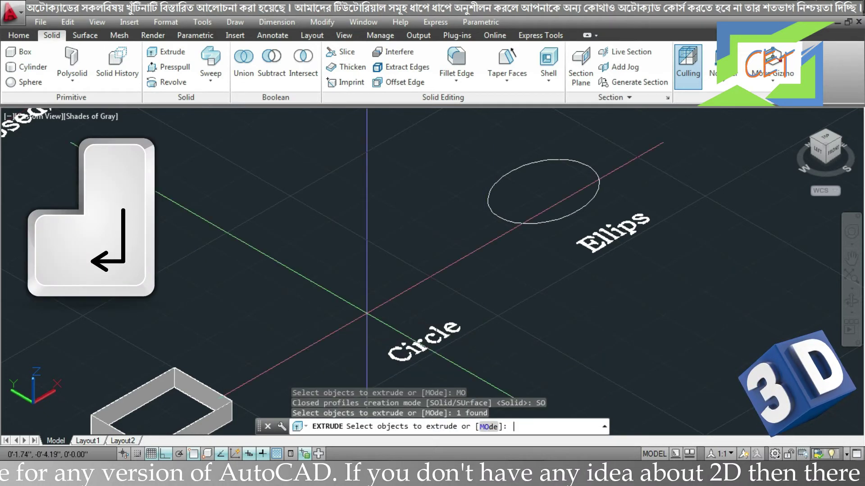
{"action": "type", "text": "."}
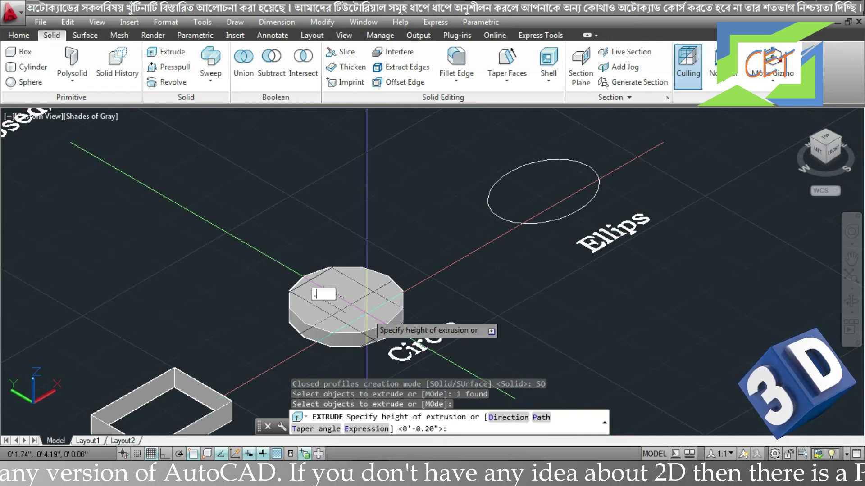
{"action": "type", "text": "2\""}
{"action": "key", "text": "Return"}
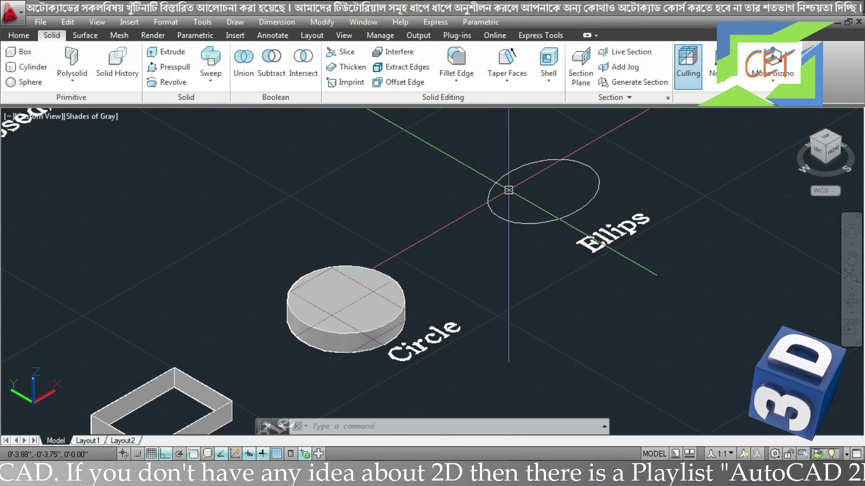
Step: Extrude the Ellipse into a 0.2" tall solid
{"action": "type", "text": "ext"}
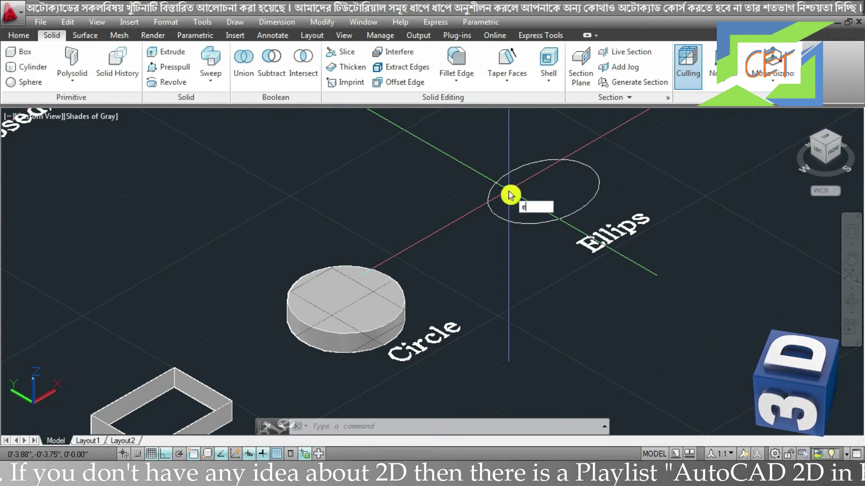
{"action": "key", "text": "Return"}
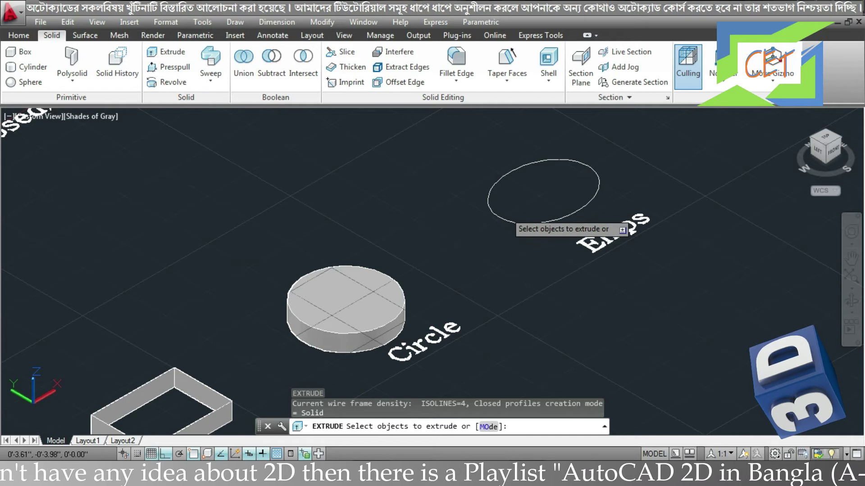
{"action": "left_click", "coordinate": [509, 222]}
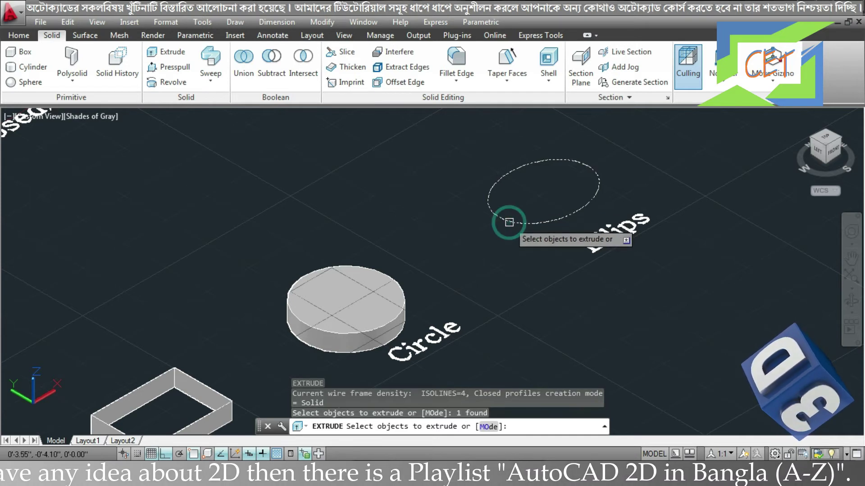
{"action": "key", "text": "Return"}
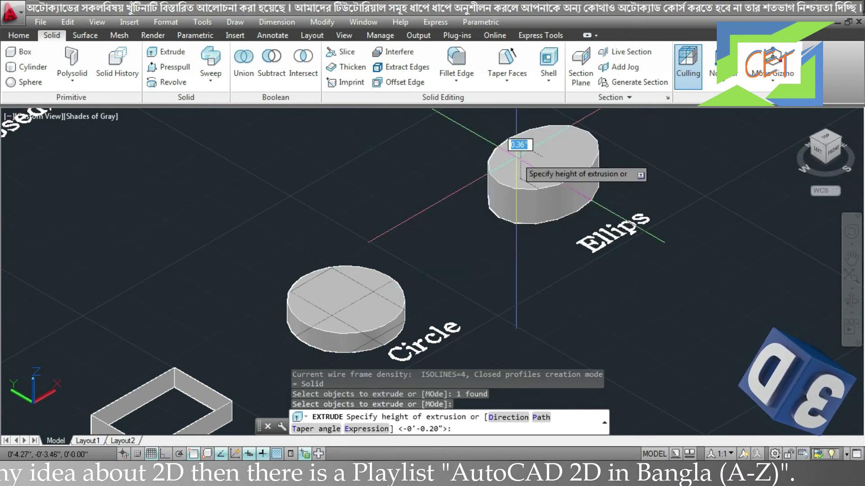
{"action": "type", "text": ".2\""}
{"action": "key", "text": "Return"}
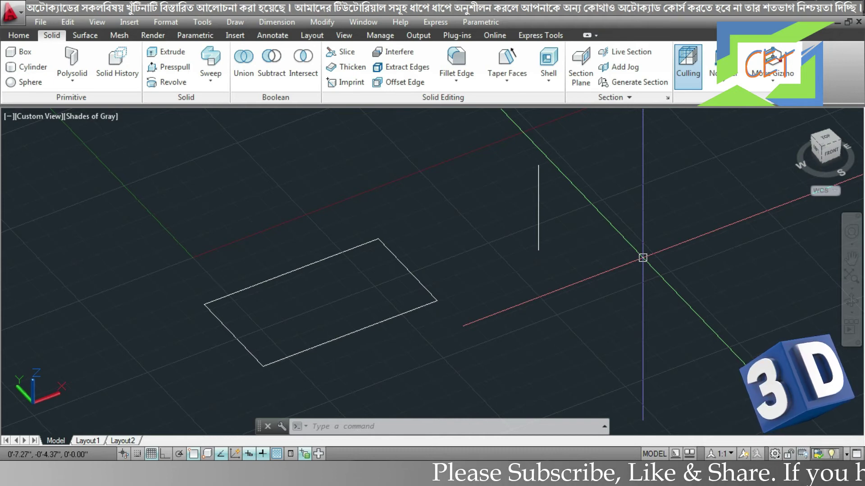
{"action": "mouse_move", "coordinate": [642, 257]}
{"action": "middle_mouse_down", "text": "shift"}
{"action": "mouse_move", "coordinate": [517, 282]}
{"action": "mouse_move", "coordinate": [504, 243]}
{"action": "mouse_move", "coordinate": [535, 285]}
{"action": "middle_mouse_up", "text": "shift"}
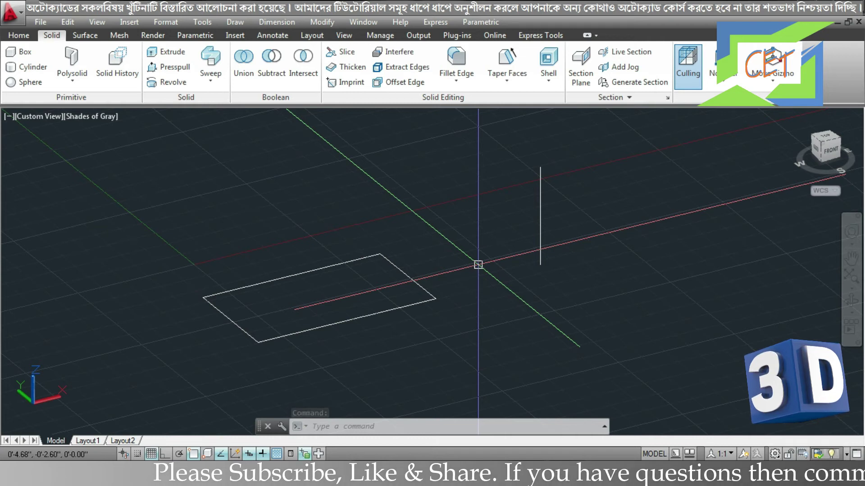
{"action": "type", "text": "ext"}
Step: Extrude the rectangle along the vertical line's direction into a box, then undo it
{"action": "key", "text": "Return"}
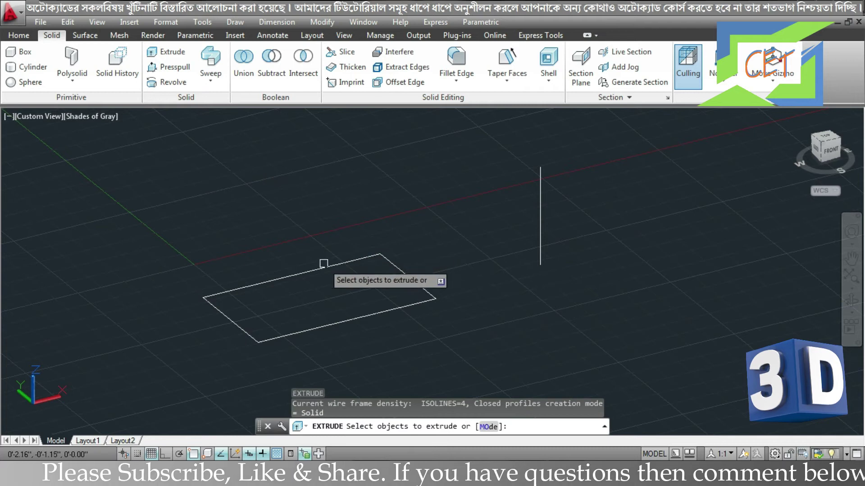
{"action": "left_click", "coordinate": [322, 264]}
{"action": "key", "text": "Return"}
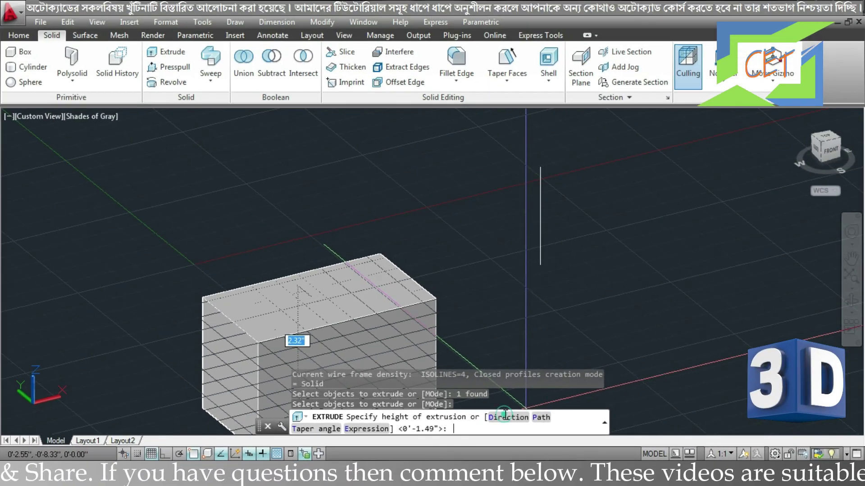
{"action": "left_click", "coordinate": [504, 414]}
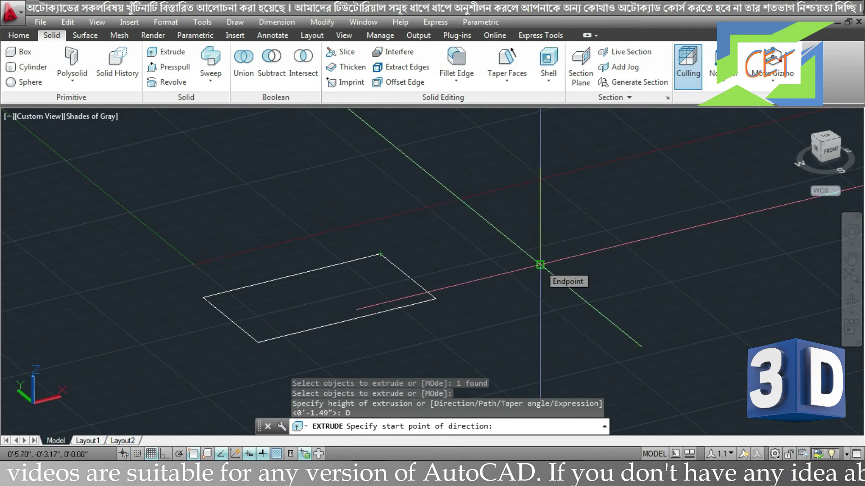
{"action": "left_click", "coordinate": [539, 265]}
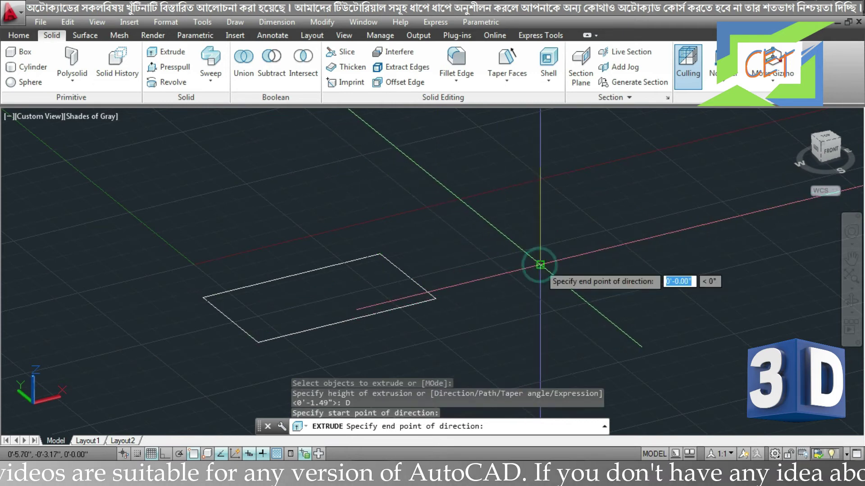
{"action": "left_click", "coordinate": [540, 171]}
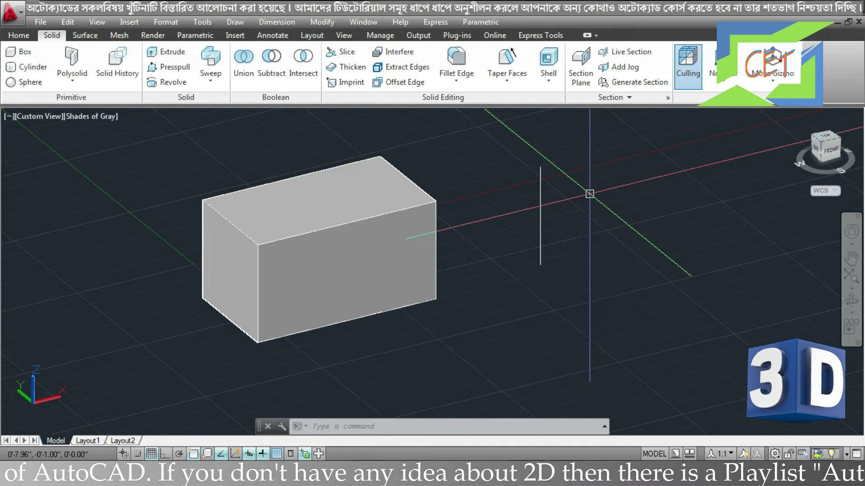
{"action": "key", "text": "ctrl+z"}
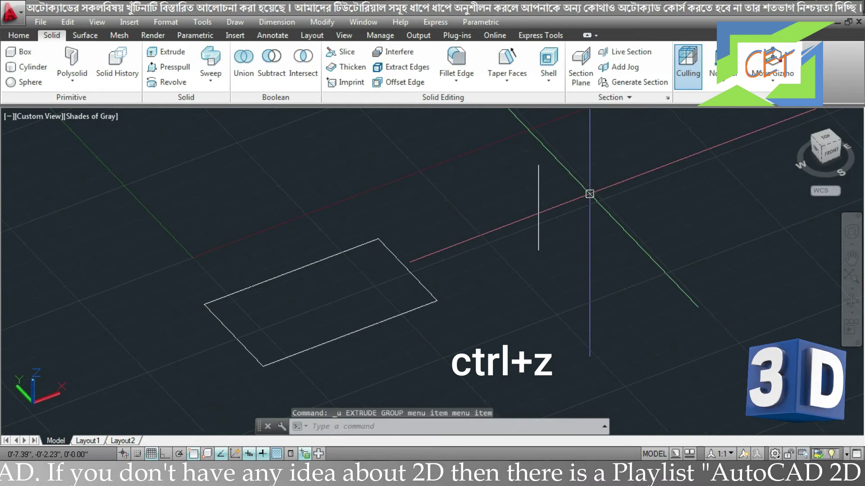
Step: Extrude the rectangle into a box using the vertical line's endpoints as the Direction
{"action": "type", "text": "ex"}
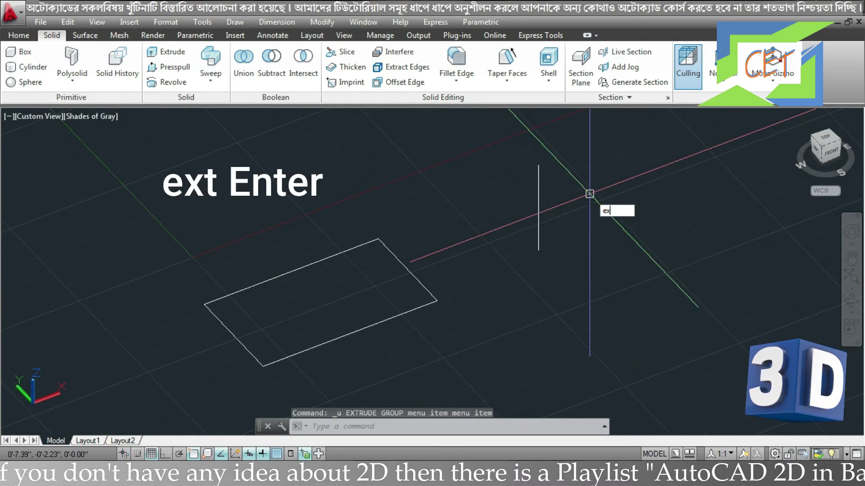
{"action": "key", "text": "Return"}
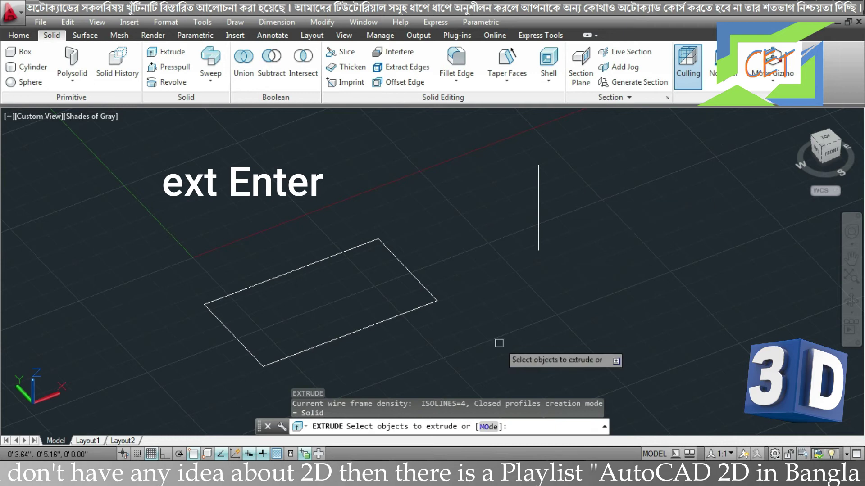
{"action": "left_click", "coordinate": [415, 309]}
{"action": "key", "text": "Return"}
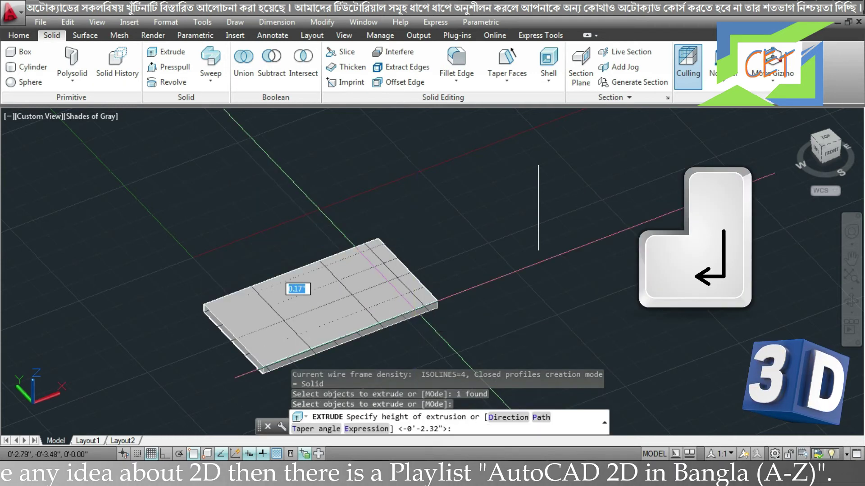
{"action": "left_click", "coordinate": [504, 420]}
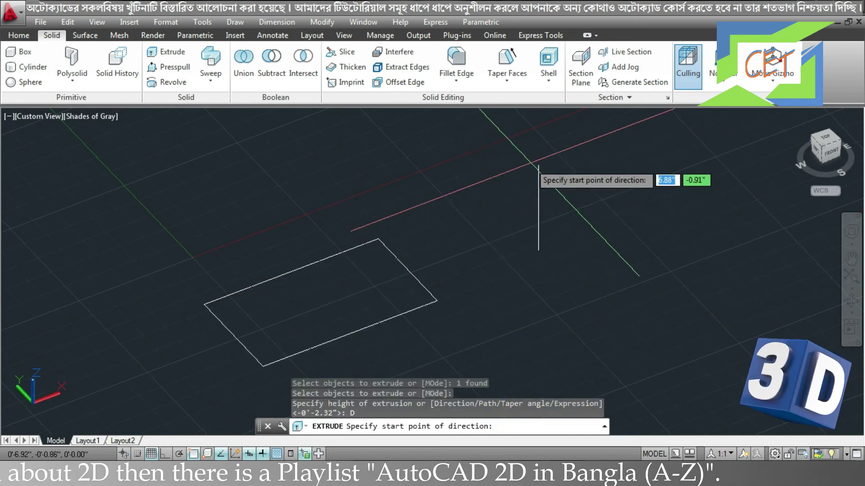
{"action": "left_click", "coordinate": [539, 167]}
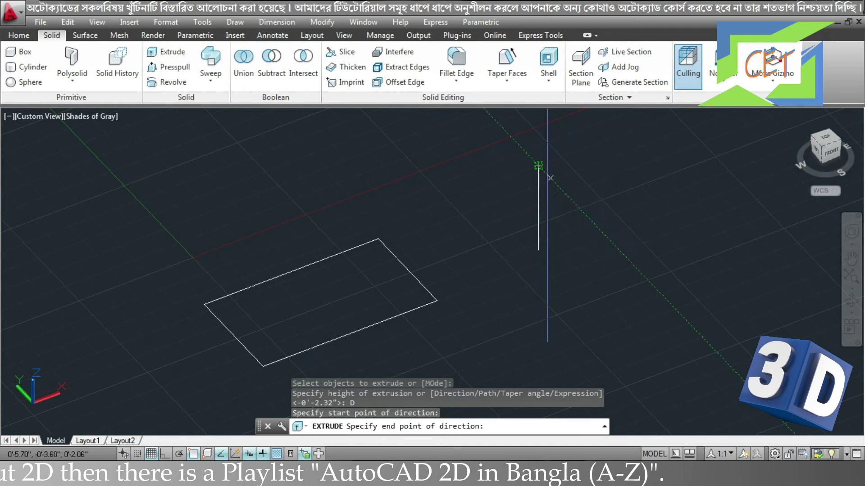
{"action": "left_click", "coordinate": [540, 248]}
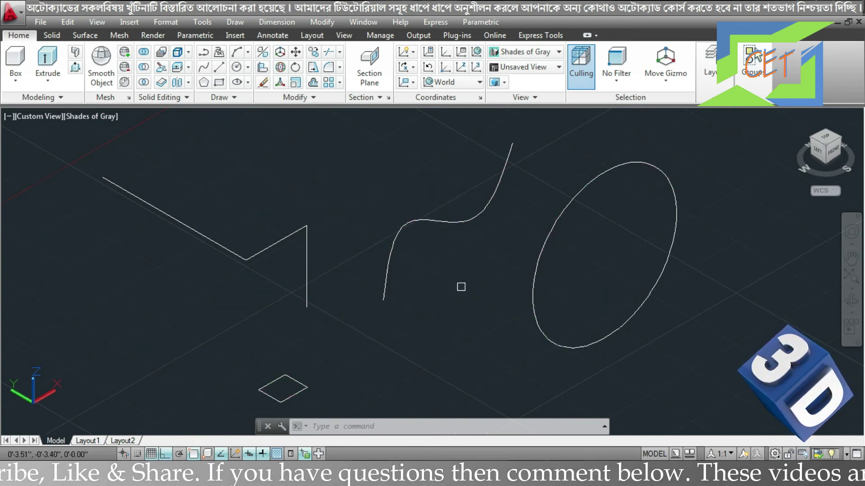
Step: Orbit and select the bent line's three pieces to confirm they are separate segments
{"action": "mouse_move", "coordinate": [494, 315]}
{"action": "middle_mouse_down", "text": "shift"}
{"action": "mouse_move", "coordinate": [450, 268]}
{"action": "mouse_move", "coordinate": [446, 276]}
{"action": "mouse_move", "coordinate": [460, 272]}
{"action": "mouse_move", "coordinate": [458, 253]}
{"action": "mouse_move", "coordinate": [457, 267]}
{"action": "mouse_move", "coordinate": [500, 321]}
{"action": "middle_mouse_up", "text": "shift"}
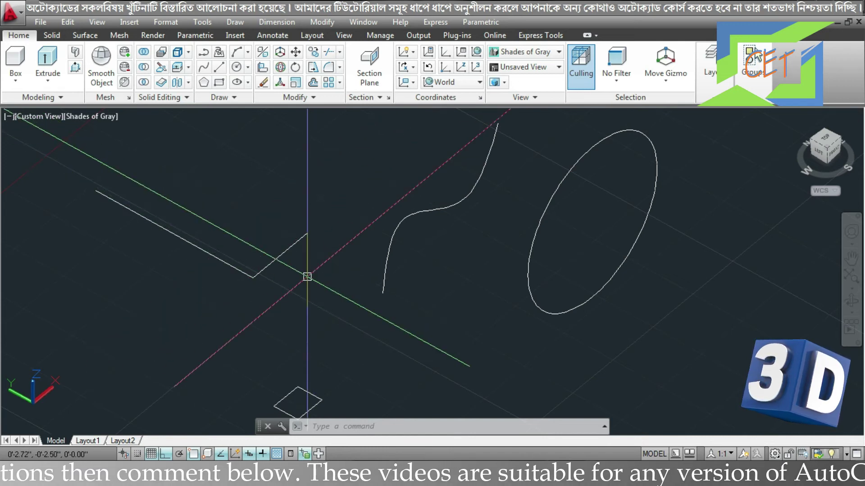
{"action": "left_click", "coordinate": [307, 277]}
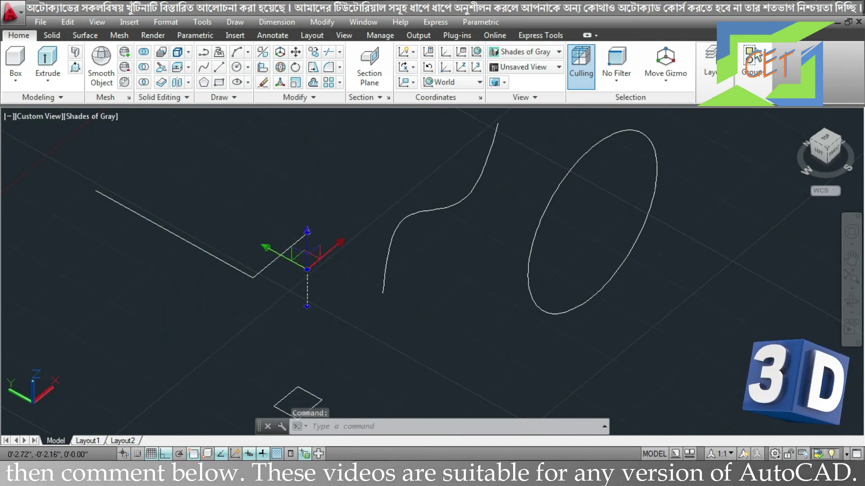
{"action": "left_click", "coordinate": [270, 262]}
{"action": "left_click", "coordinate": [214, 255]}
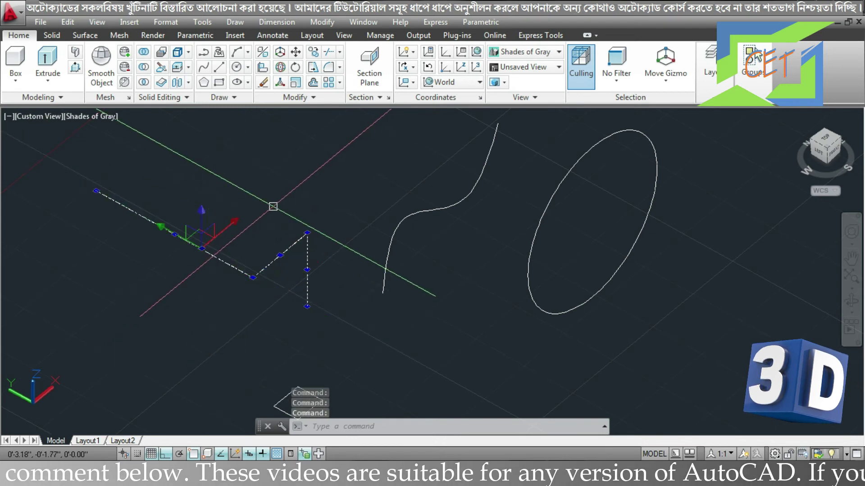
{"action": "key", "text": "Escape"}
Step: Start a new EXTRUDE command prompting for a profile near the small rectangle
{"action": "middle_click_drag", "start_coordinate": [284, 309], "coordinate": [284, 281]}
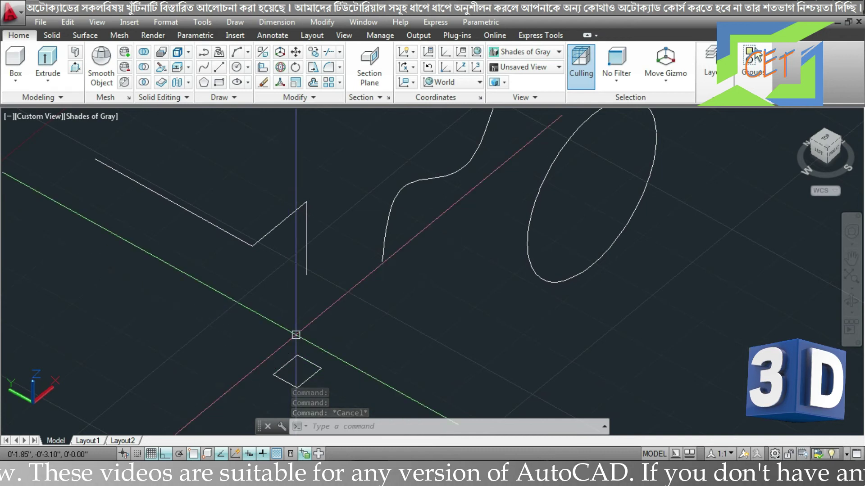
{"action": "type", "text": "ext"}
{"action": "key", "text": "Return"}
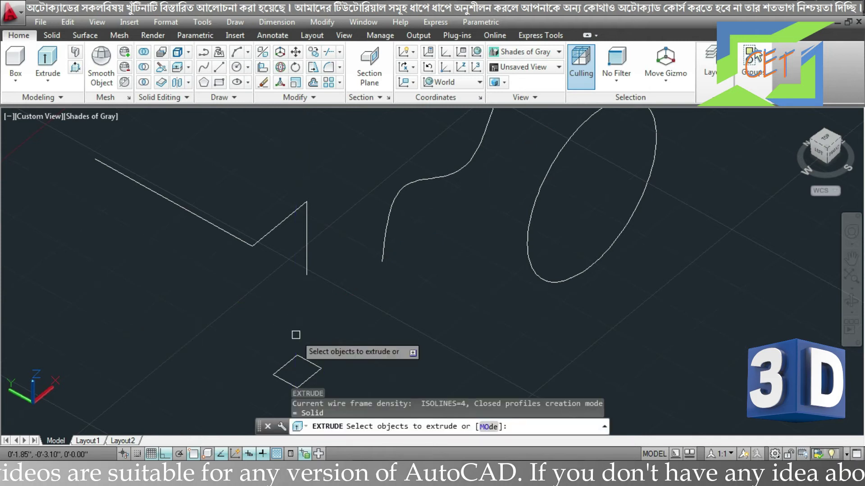
{"action": "left_click", "coordinate": [306, 359]}
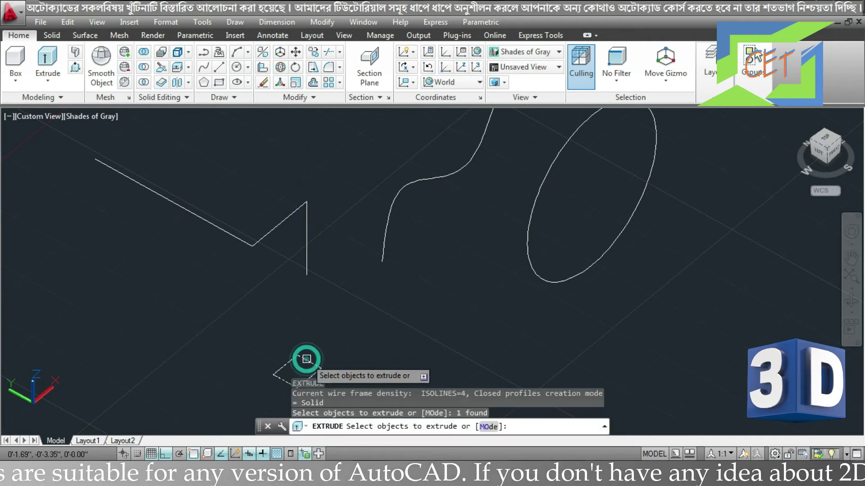
{"action": "key", "text": "Return"}
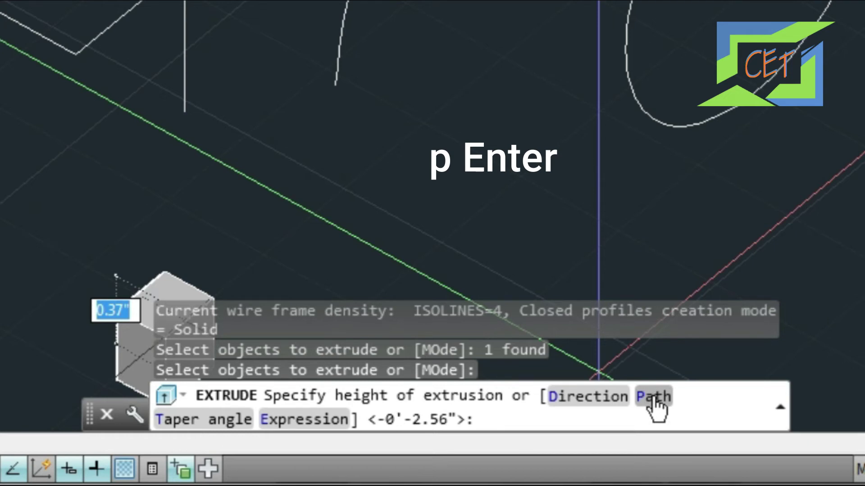
{"action": "type", "text": "p"}
{"action": "key", "text": "Return"}
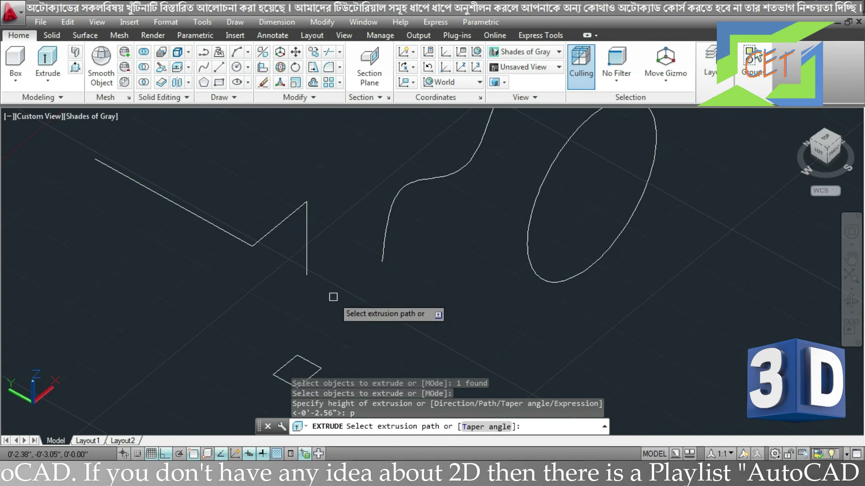
{"action": "left_click", "coordinate": [307, 259]}
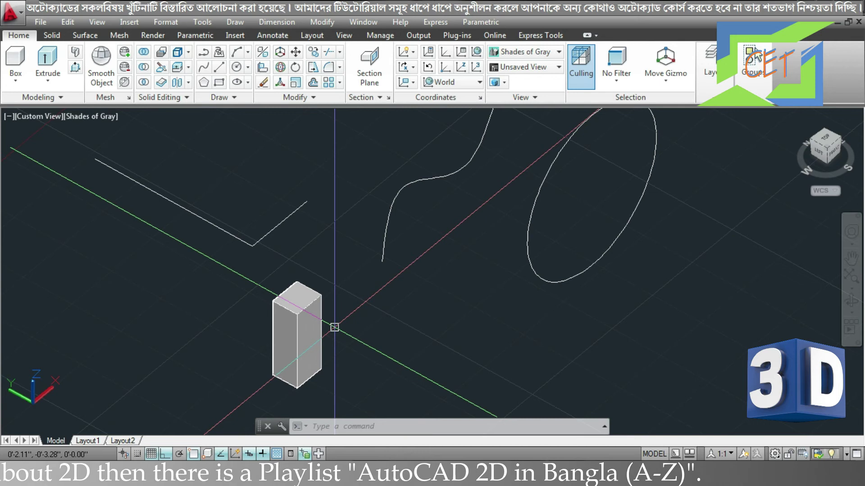
{"action": "key", "text": "ctrl+z"}
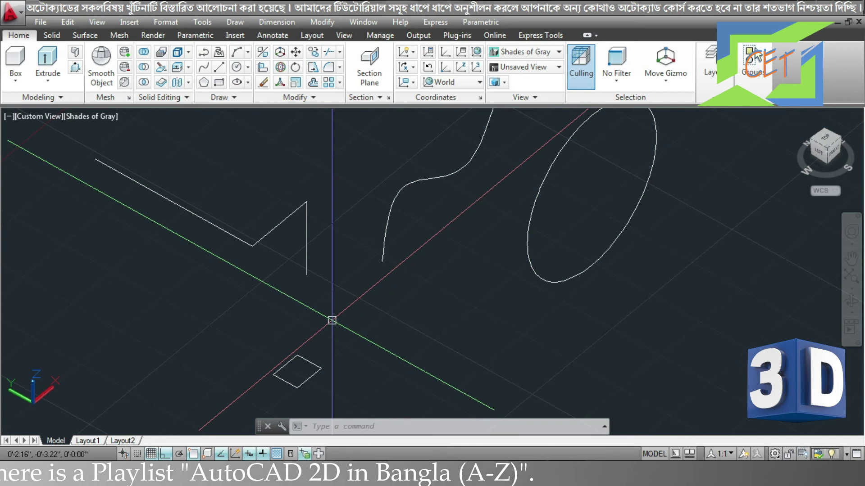
Step: JOIN the vertical, short diagonal and long diagonal lines, then select the result to verify
{"action": "type", "text": "j"}
{"action": "key", "text": "Return"}
{"action": "type", "text": "j"}
{"action": "key", "text": "Return"}
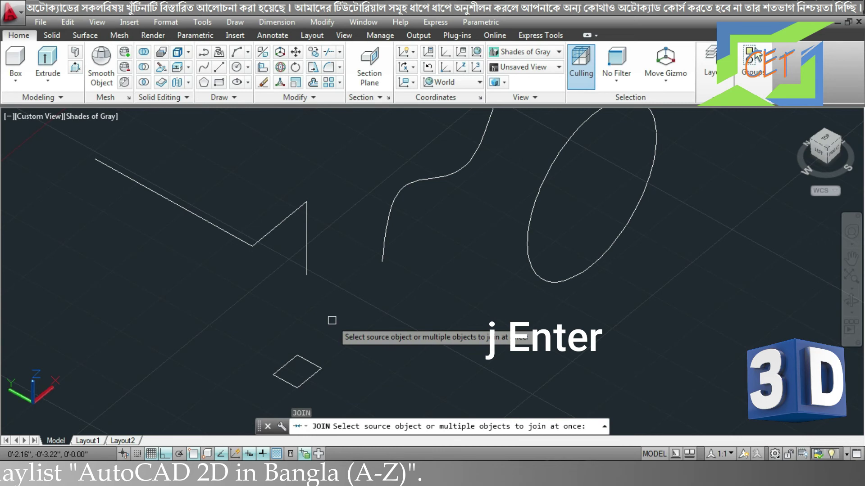
{"action": "left_click", "coordinate": [307, 256]}
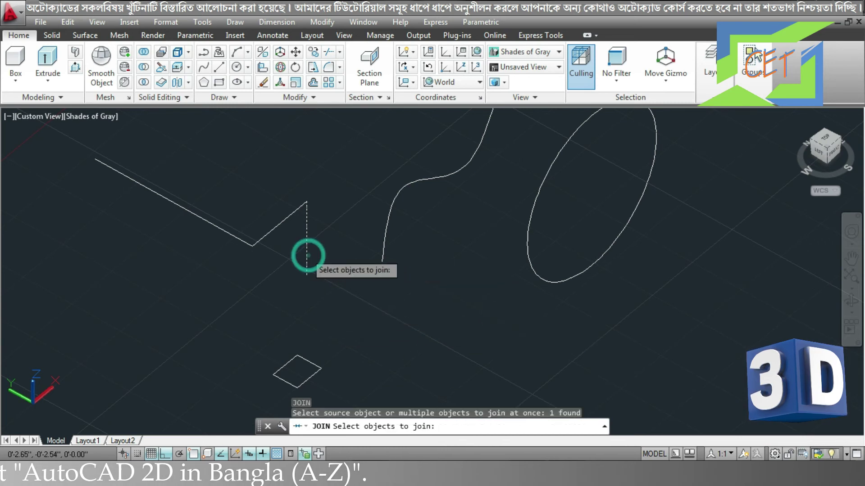
{"action": "left_click", "coordinate": [276, 227]}
{"action": "left_click", "coordinate": [226, 231]}
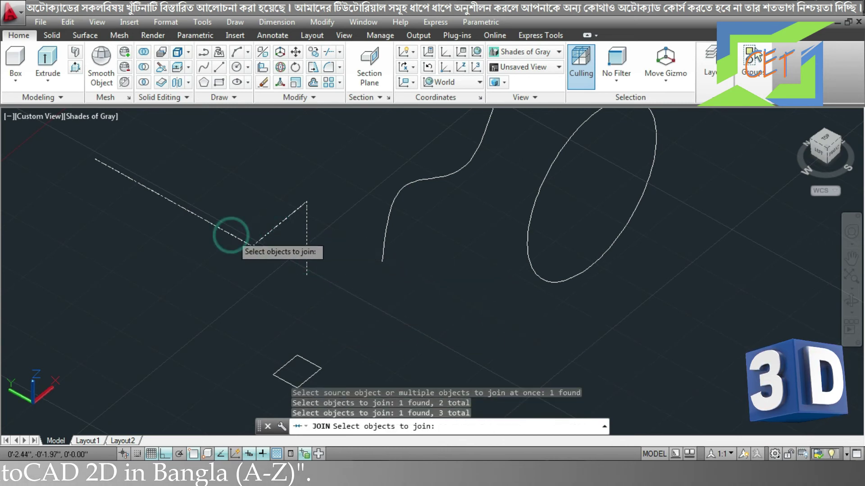
{"action": "key", "text": "Return"}
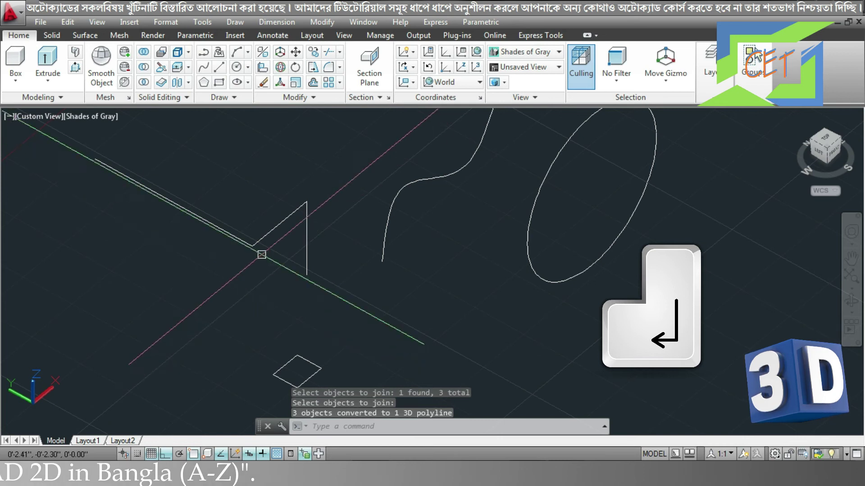
{"action": "left_click", "coordinate": [261, 242]}
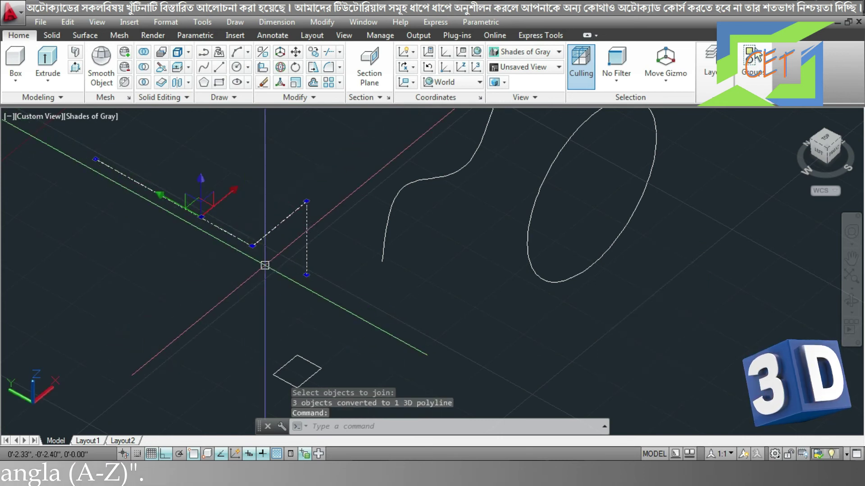
{"action": "key", "text": "Escape"}
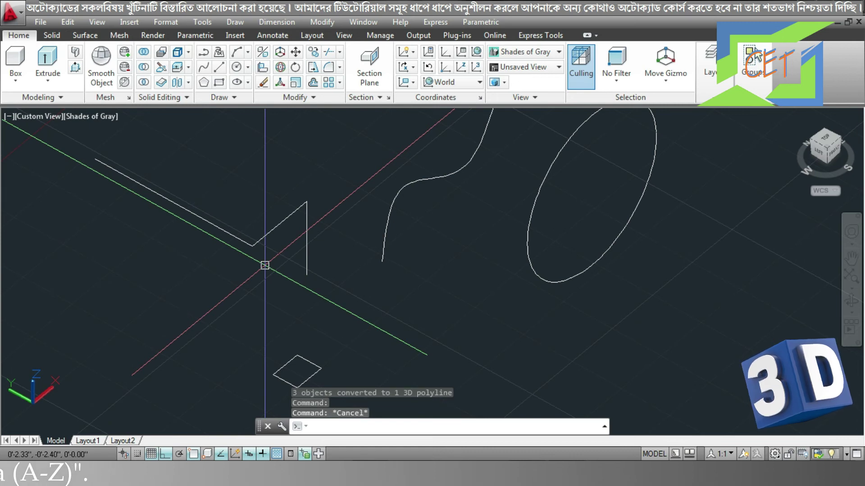
Step: Extrude the small rectangle along the joined zigzag polyline using the Path option
{"action": "type", "text": "e"}
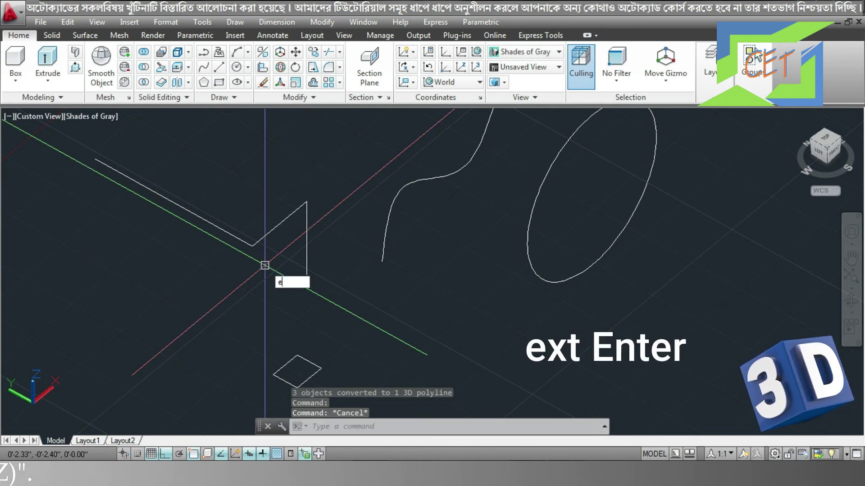
{"action": "key", "text": "Return"}
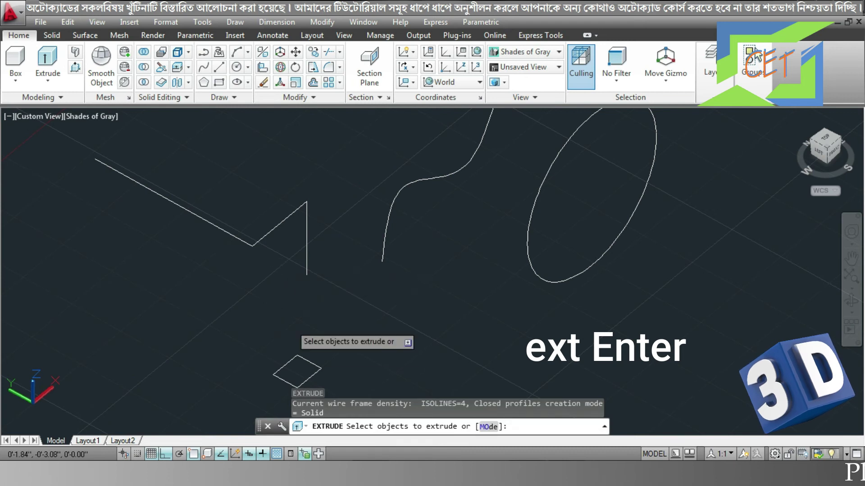
{"action": "left_click", "coordinate": [305, 356]}
{"action": "key", "text": "Return"}
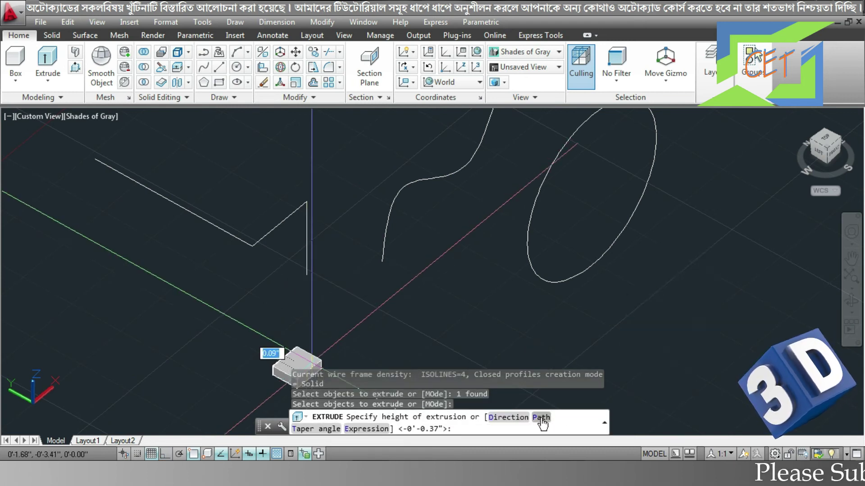
{"action": "left_click", "coordinate": [541, 417]}
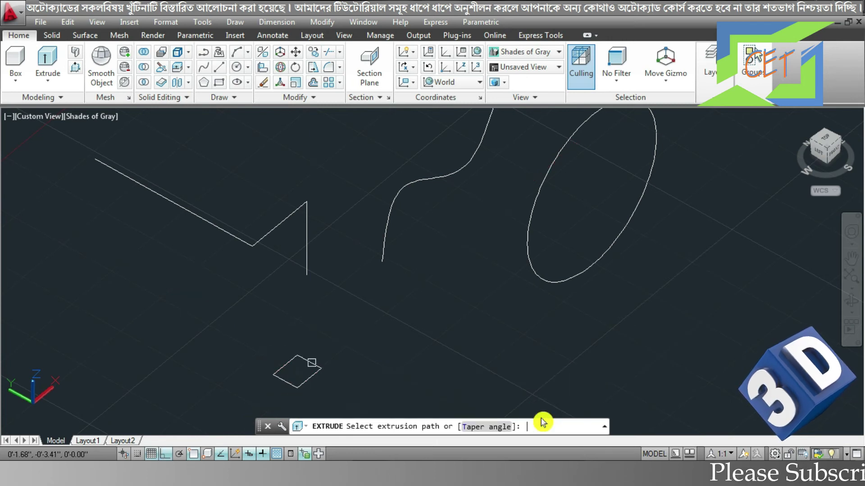
{"action": "left_click", "coordinate": [307, 246]}
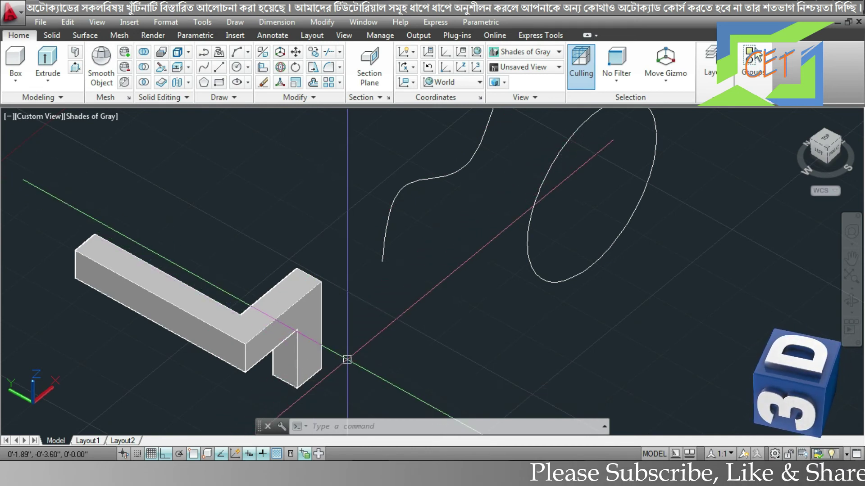
{"action": "middle_click_drag", "start_coordinate": [449, 302], "coordinate": [422, 339]}
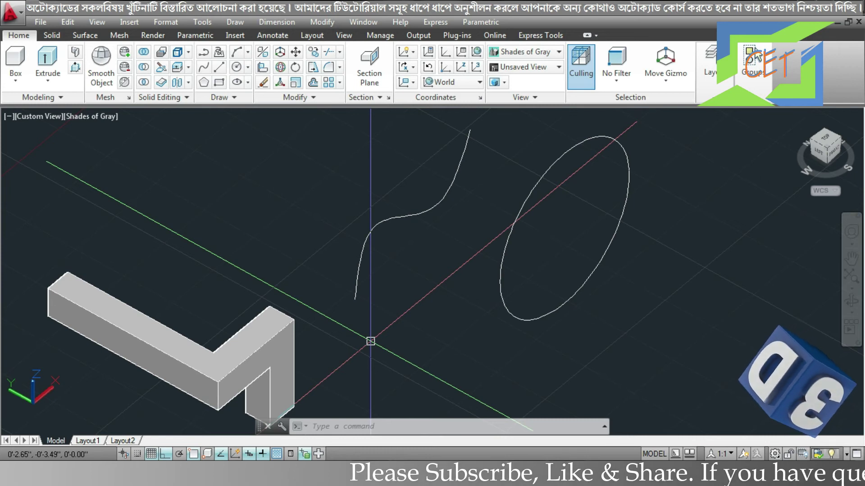
Step: Draw a small circle near the origin
{"action": "type", "text": "c"}
{"action": "key", "text": "Return"}
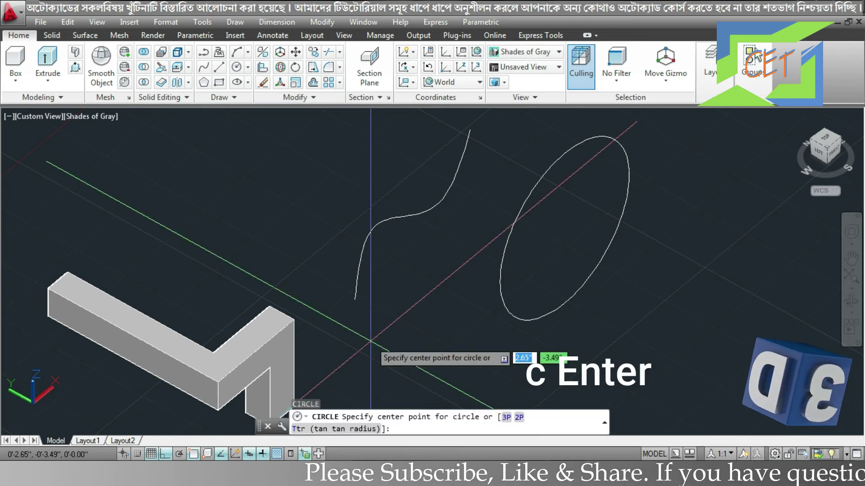
{"action": "left_click", "coordinate": [370, 342]}
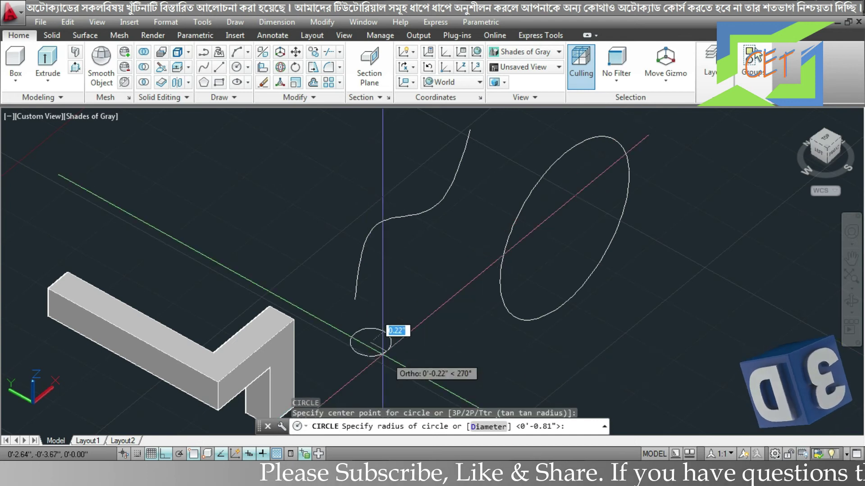
{"action": "left_click", "coordinate": [380, 351]}
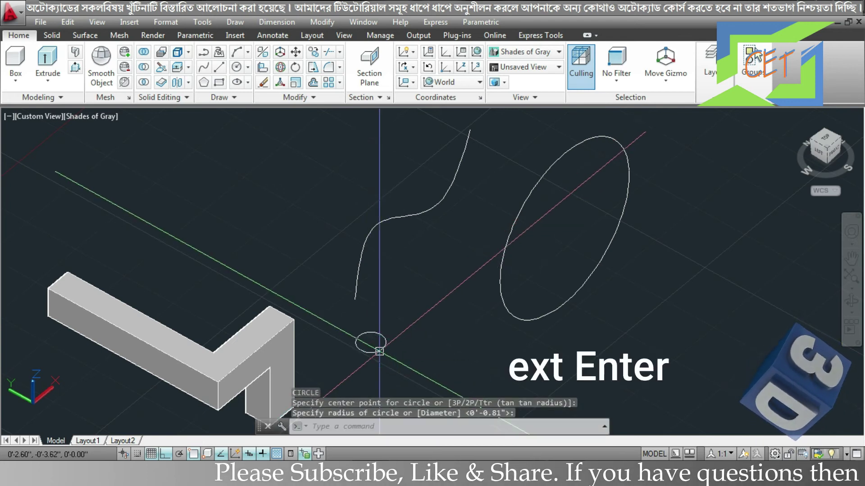
Step: Extrude the circle along the S-shaped curve as its path
{"action": "type", "text": "e"}
{"action": "key", "text": "Return"}
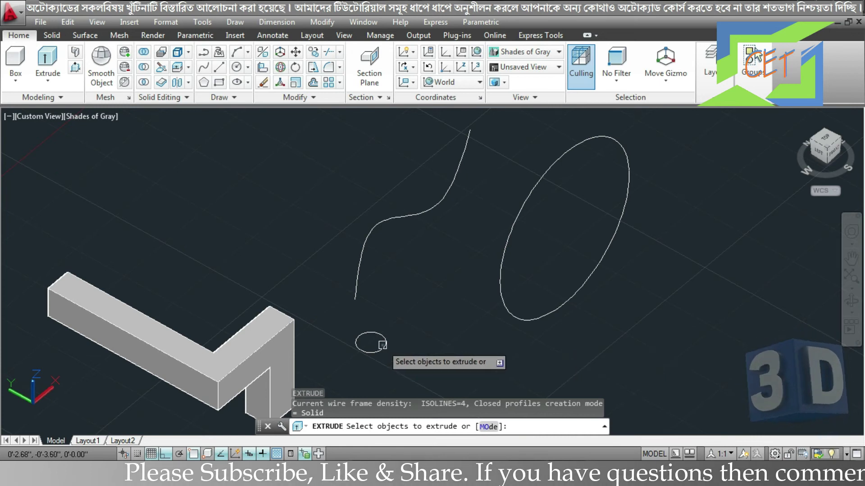
{"action": "left_click", "coordinate": [383, 345]}
{"action": "key", "text": "Return"}
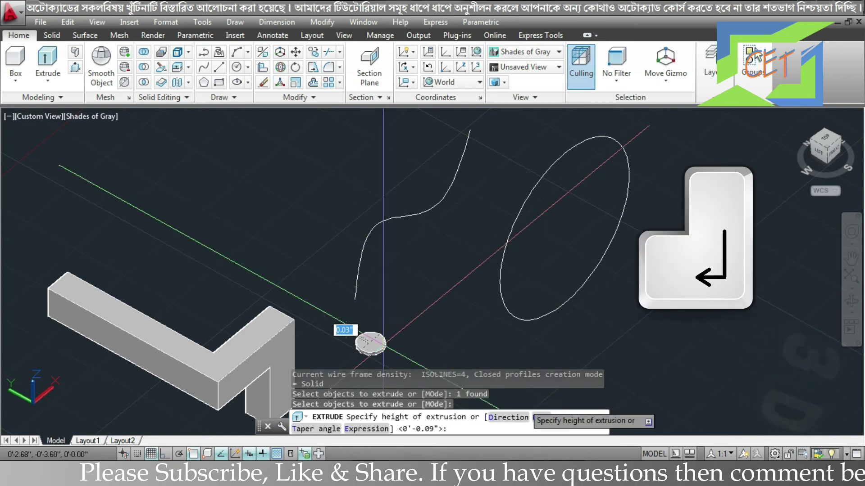
{"action": "left_click", "coordinate": [540, 419]}
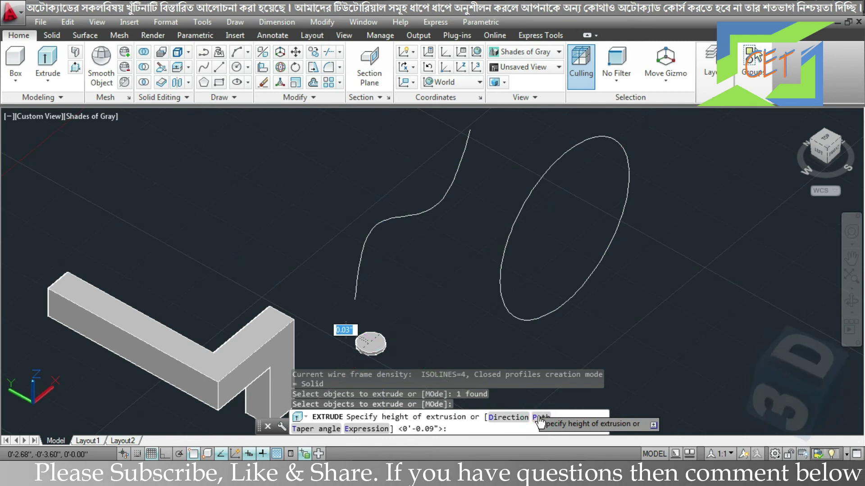
{"action": "left_click", "coordinate": [539, 418]}
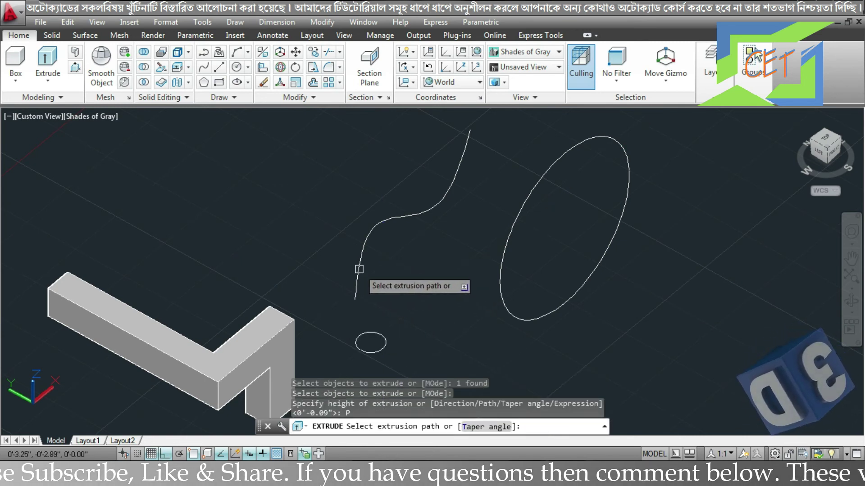
{"action": "left_click", "coordinate": [359, 269]}
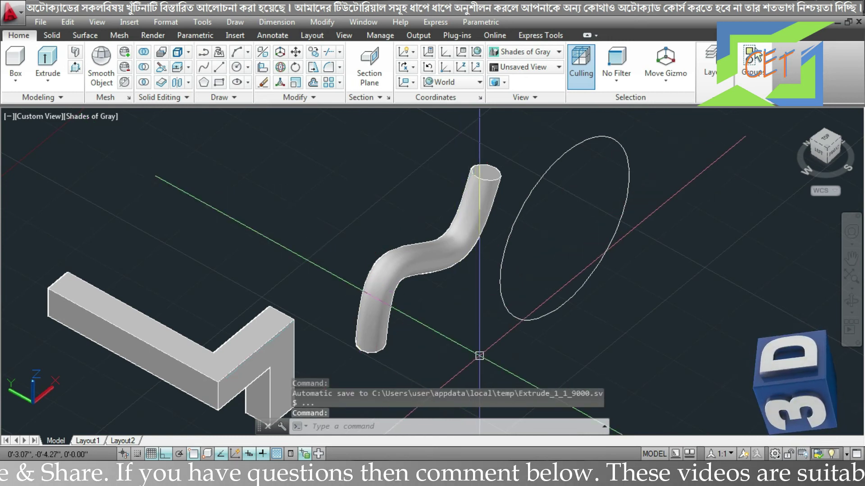
Step: Draw a small rectangle near the origin
{"action": "type", "text": "re"}
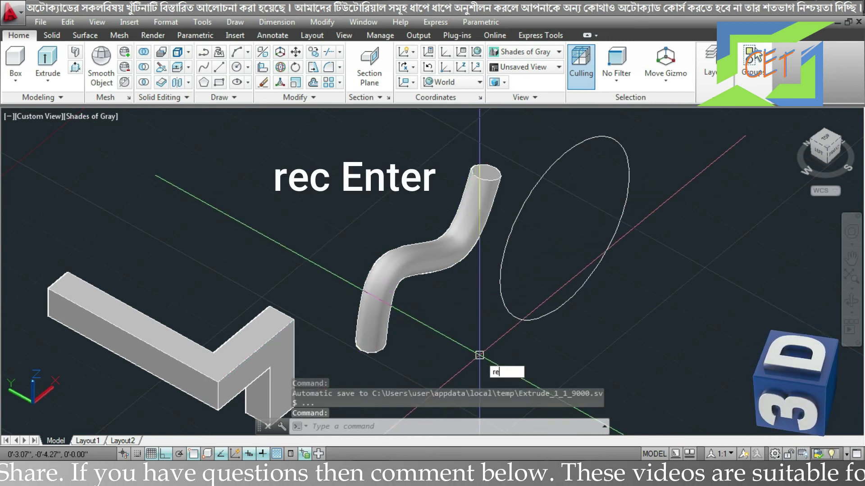
{"action": "key", "text": "Return"}
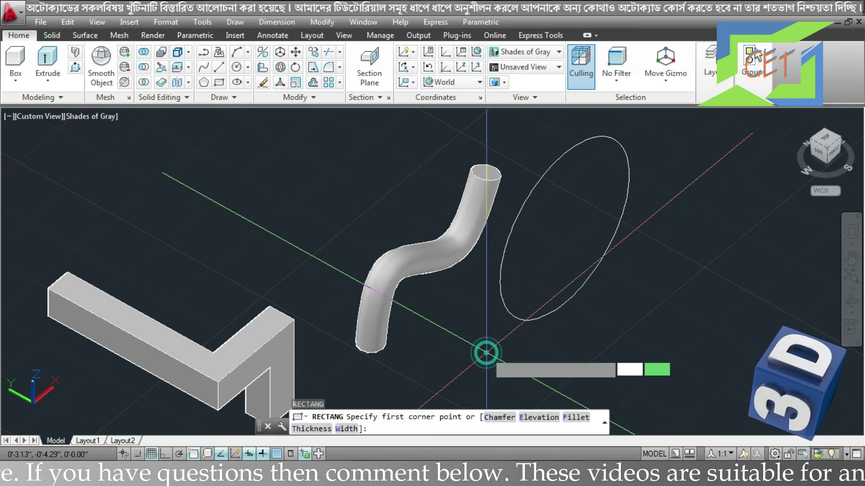
{"action": "left_click", "coordinate": [484, 354]}
{"action": "left_click", "coordinate": [493, 381]}
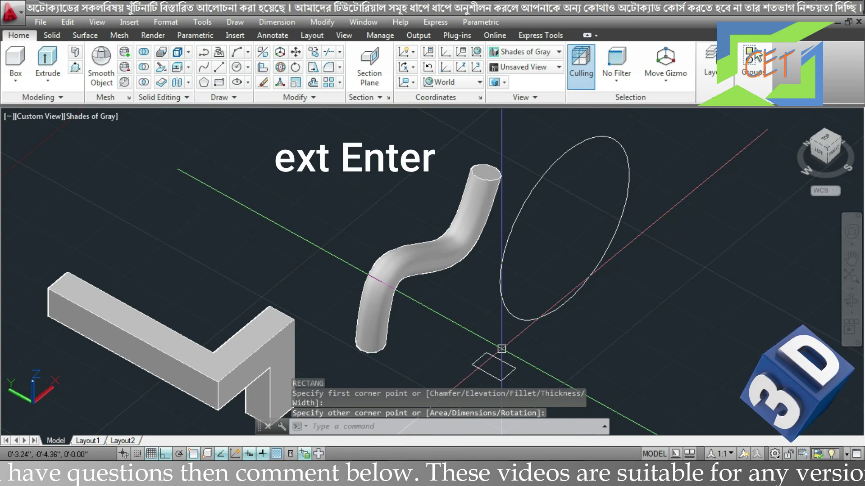
{"action": "type", "text": "ext"}
Step: Extrude the rectangle along the ellipse path into a solid oval ring
{"action": "key", "text": "Return"}
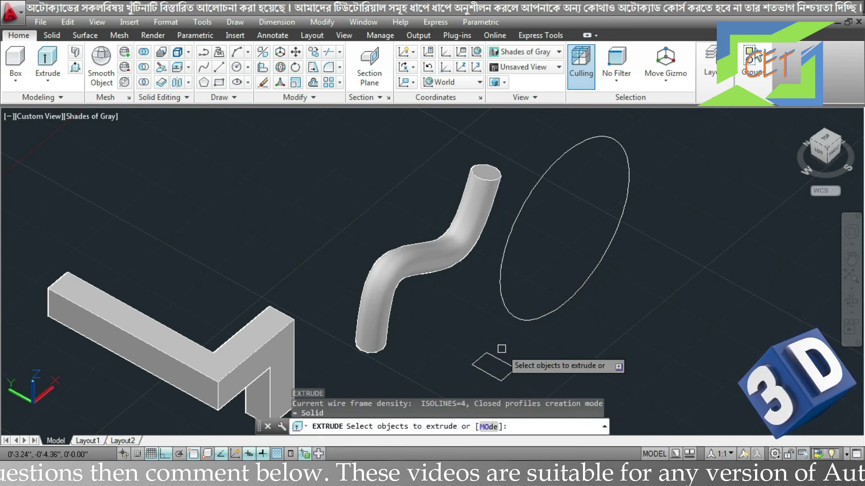
{"action": "left_click", "coordinate": [504, 361]}
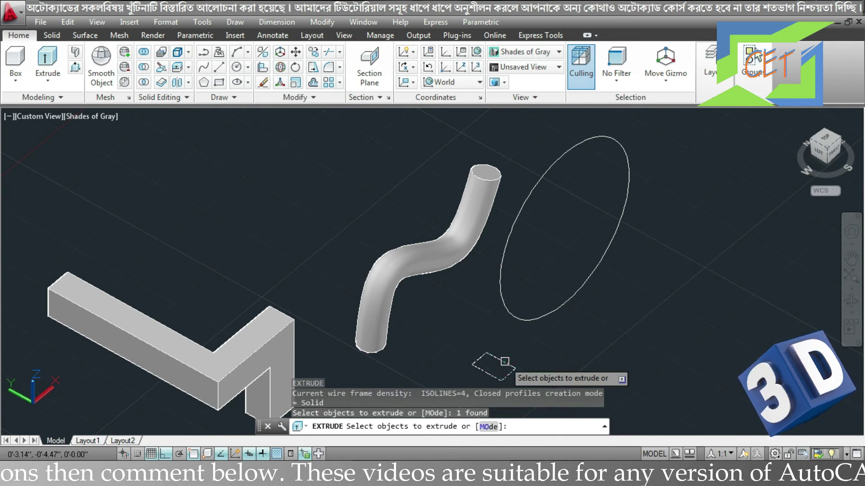
{"action": "key", "text": "Return"}
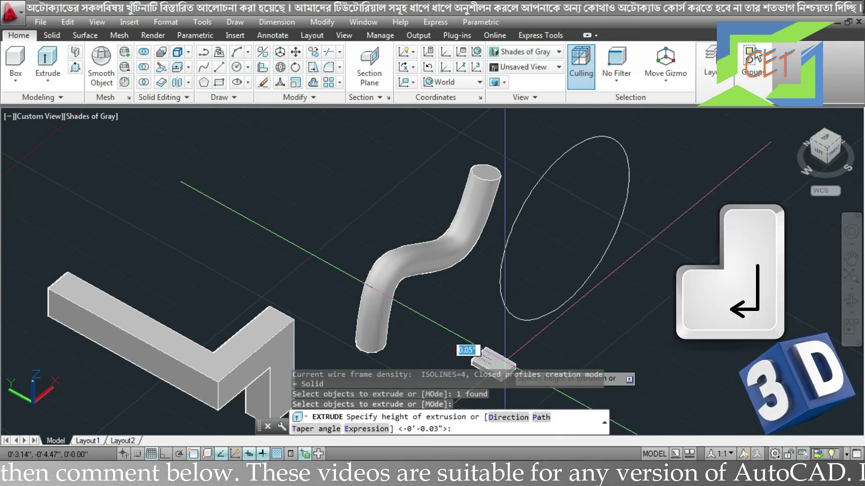
{"action": "left_click", "coordinate": [540, 418]}
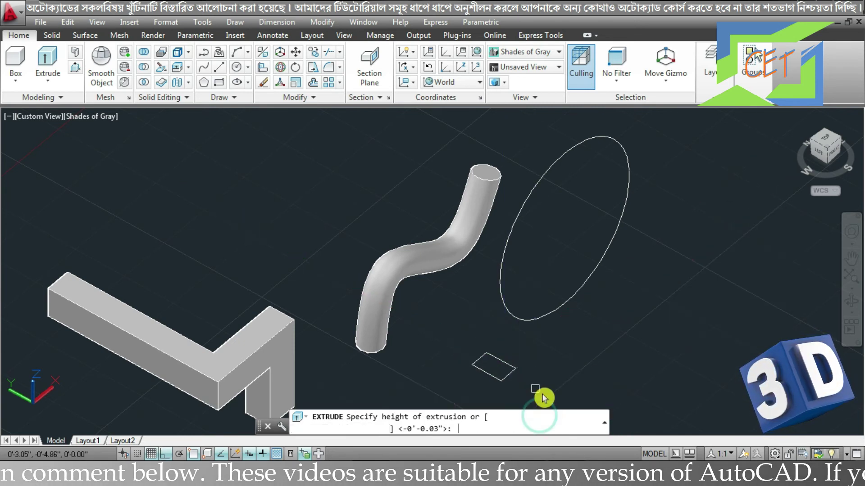
{"action": "left_click", "coordinate": [547, 313]}
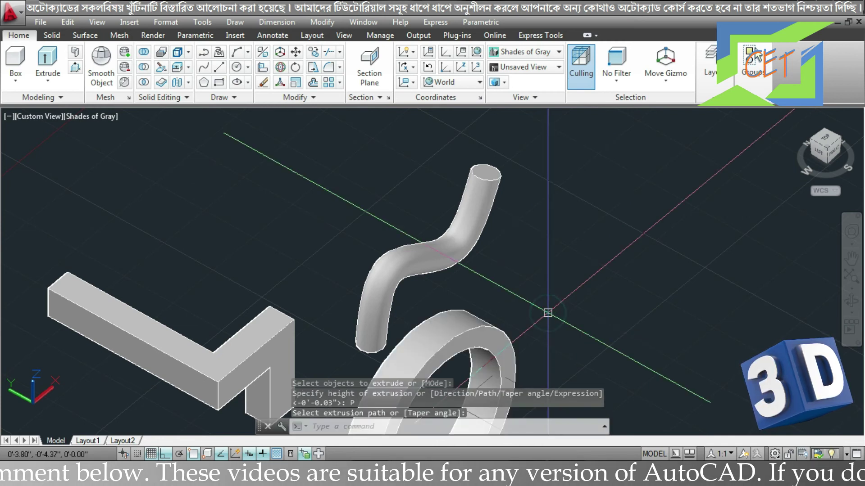
{"action": "middle_click_drag", "start_coordinate": [546, 296], "coordinate": [544, 226]}
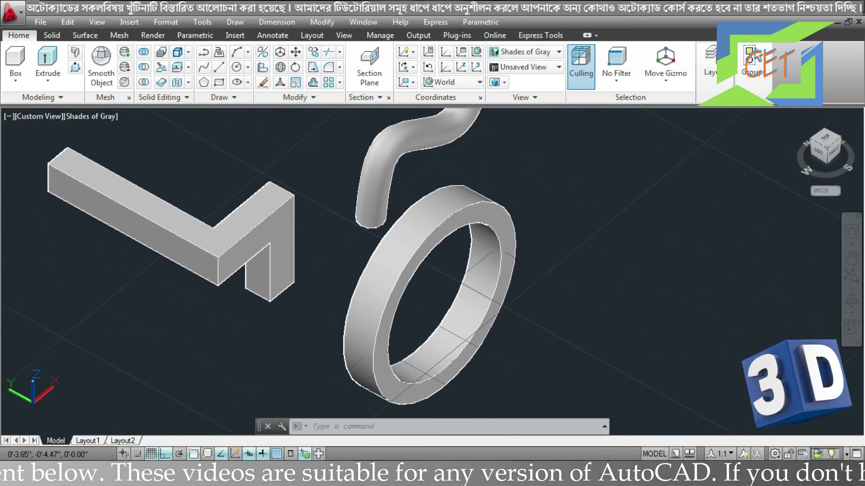
{"action": "middle_click_drag", "start_coordinate": [549, 354], "coordinate": [548, 285]}
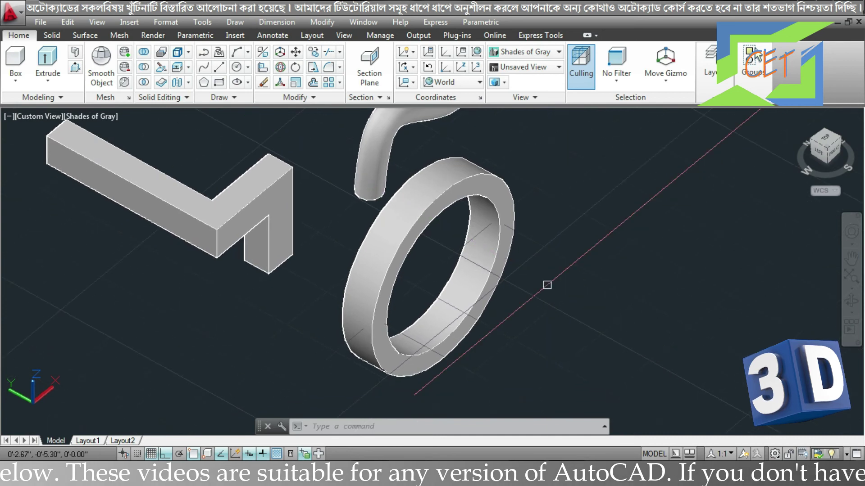
{"action": "middle_click_drag", "start_coordinate": [586, 249], "coordinate": [588, 272]}
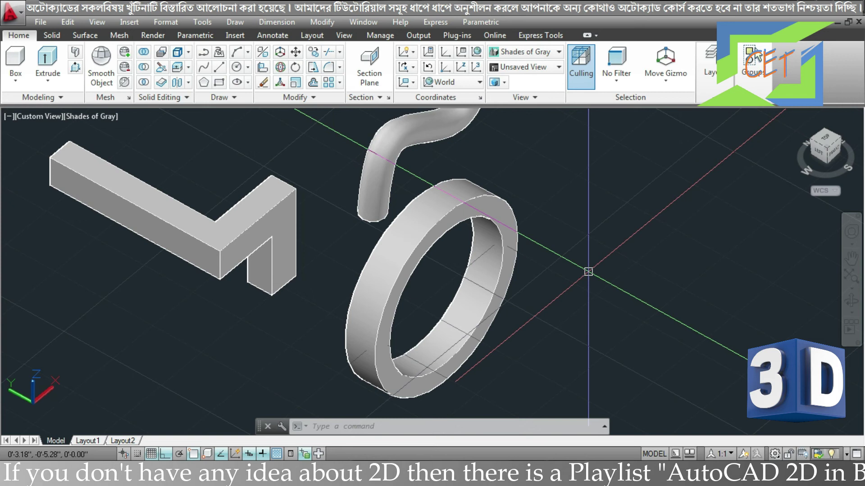
Step: Draw a new rectangle from the origin in an empty area of the view
{"action": "middle_click_drag", "start_coordinate": [588, 271], "coordinate": [494, 151]}
{"action": "mouse_move", "coordinate": [537, 242]}
{"action": "middle_mouse_down"}
{"action": "mouse_move", "coordinate": [517, 243]}
{"action": "mouse_move", "coordinate": [485, 206]}
{"action": "middle_mouse_up"}
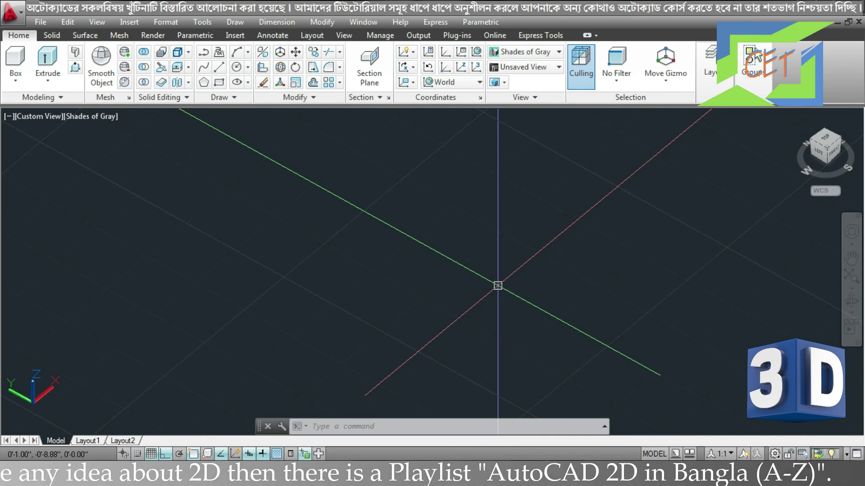
{"action": "type", "text": "rec"}
{"action": "key", "text": "Return"}
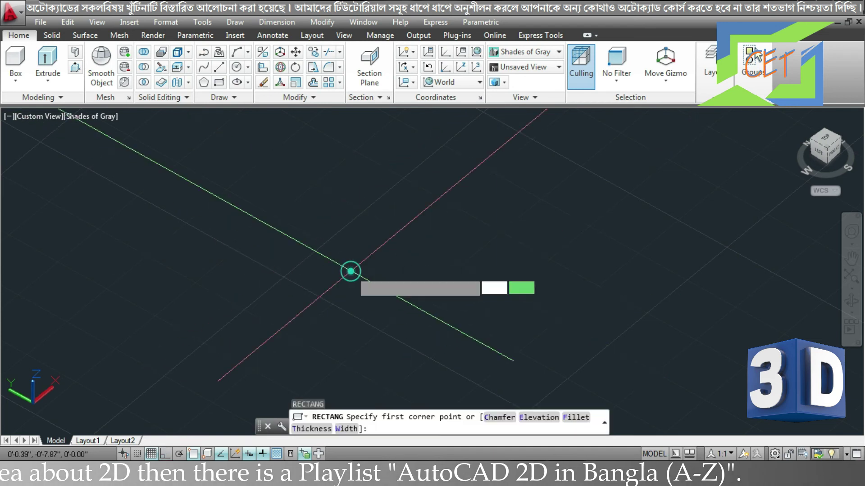
{"action": "left_click", "coordinate": [351, 271]}
{"action": "left_click", "coordinate": [321, 367]}
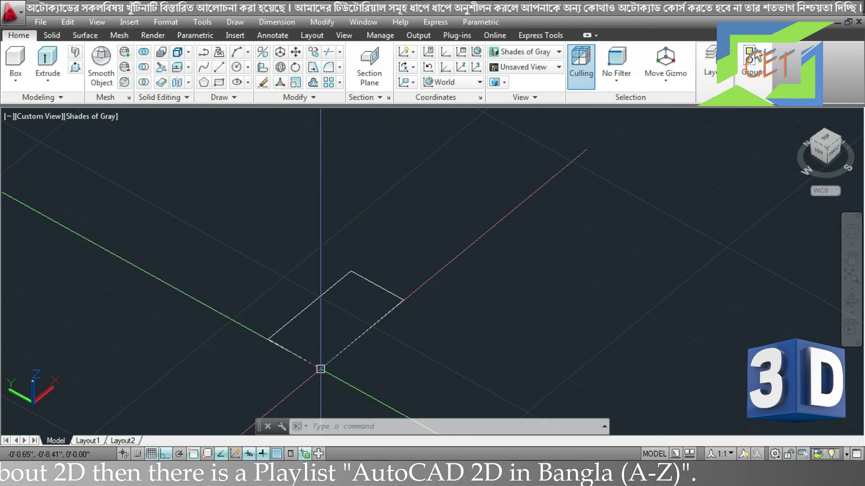
Step: Extrude the rectangle 0.5" tall with a 5-degree taper angle
{"action": "type", "text": "ext"}
{"action": "key", "text": "Return"}
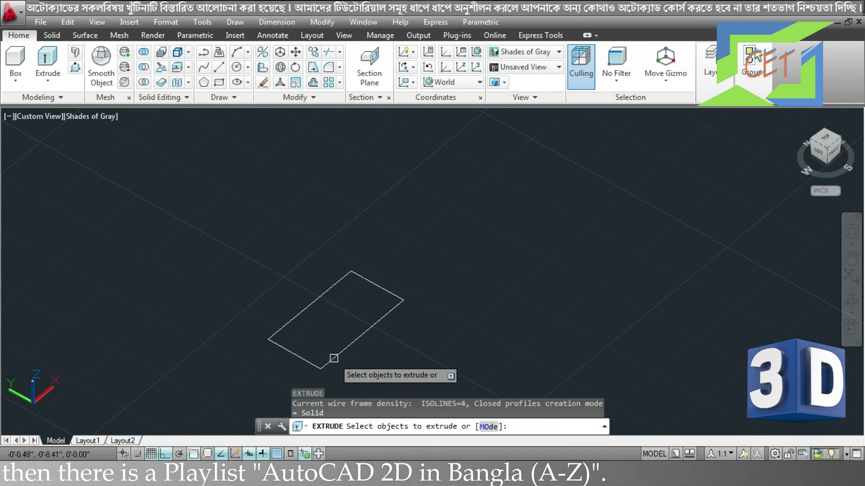
{"action": "left_click", "coordinate": [334, 359]}
{"action": "key", "text": "Return"}
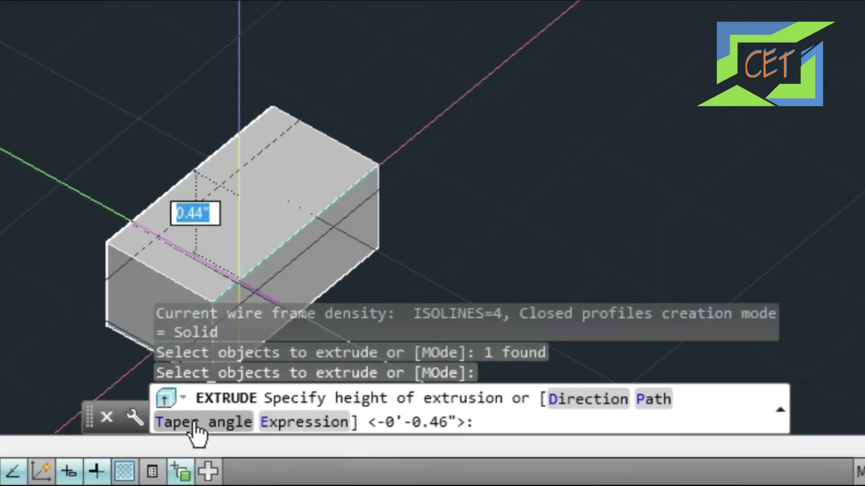
{"action": "left_click", "coordinate": [196, 423]}
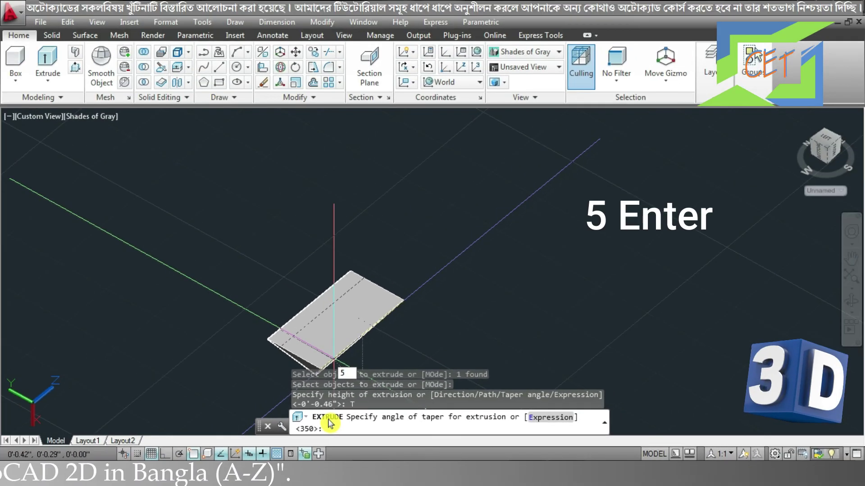
{"action": "type", "text": "5"}
{"action": "key", "text": "Return"}
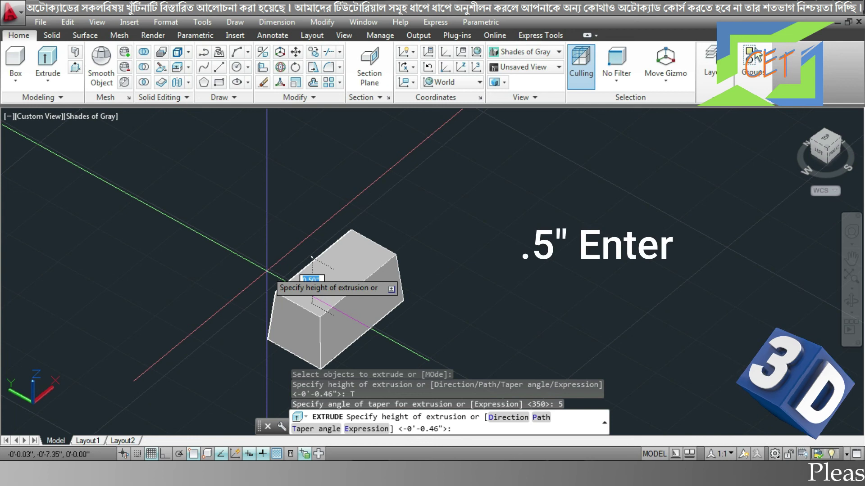
{"action": "type", "text": ".5"}
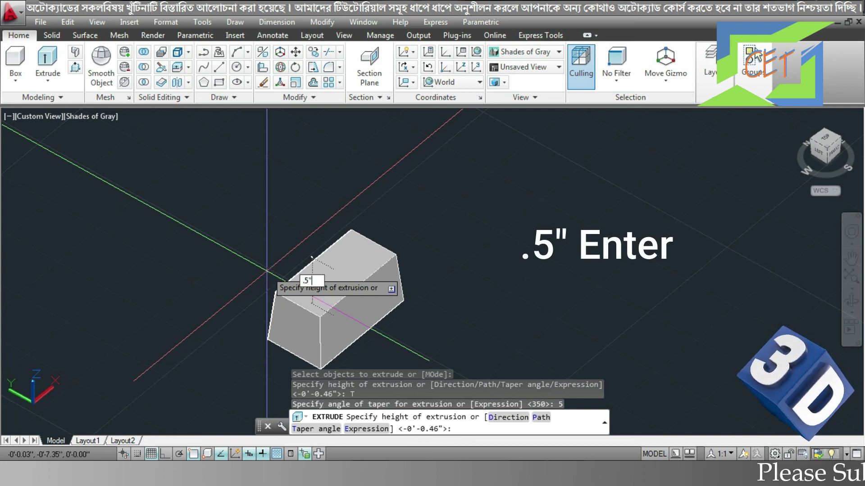
{"action": "key", "text": "Return"}
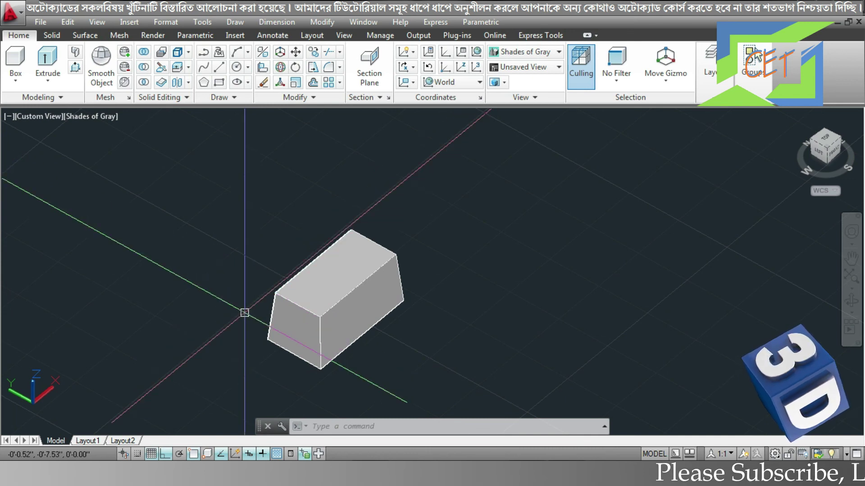
Step: Pan the view so the tapered box sits up-left, leaving space on the right
{"action": "middle_click_drag", "start_coordinate": [245, 312], "coordinate": [187, 271]}
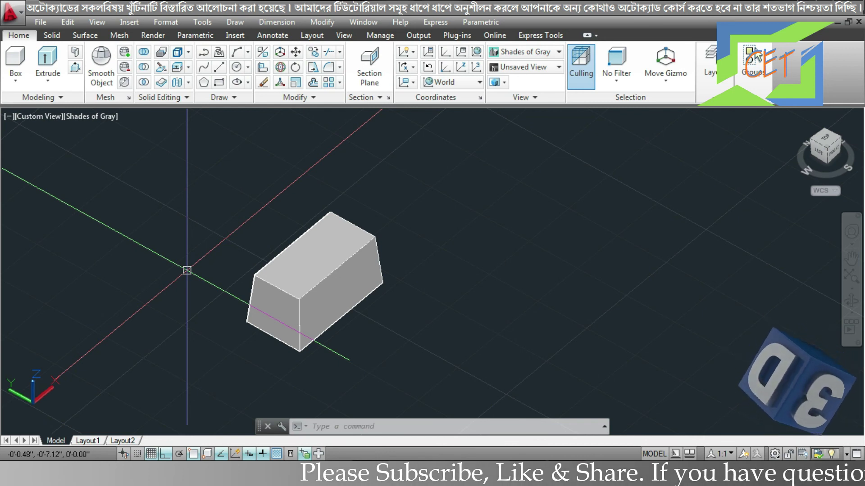
{"action": "middle_click_drag", "start_coordinate": [187, 271], "coordinate": [168, 254]}
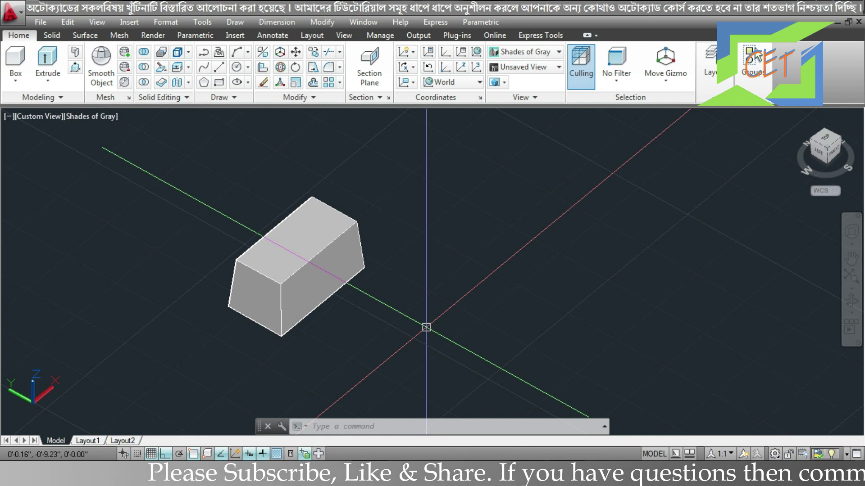
Step: Draw a circle right of the box and copy it to the lower right
{"action": "type", "text": "c"}
{"action": "key", "text": "Return"}
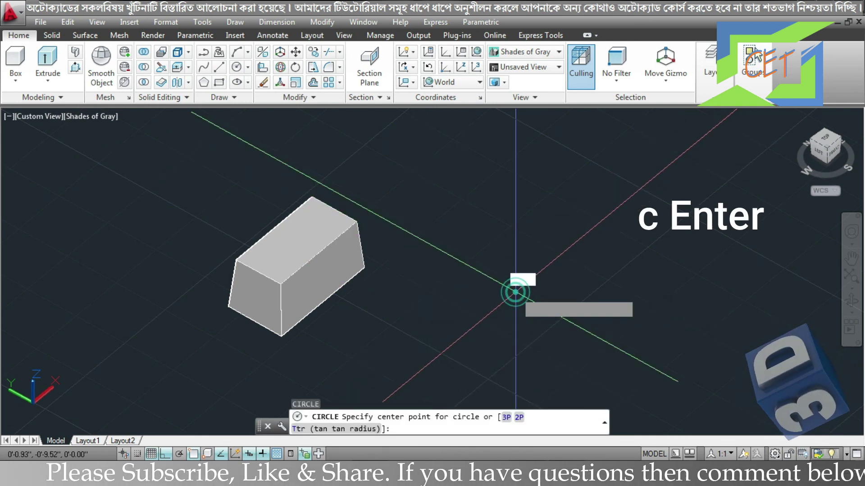
{"action": "left_click", "coordinate": [516, 291]}
{"action": "left_click", "coordinate": [539, 333]}
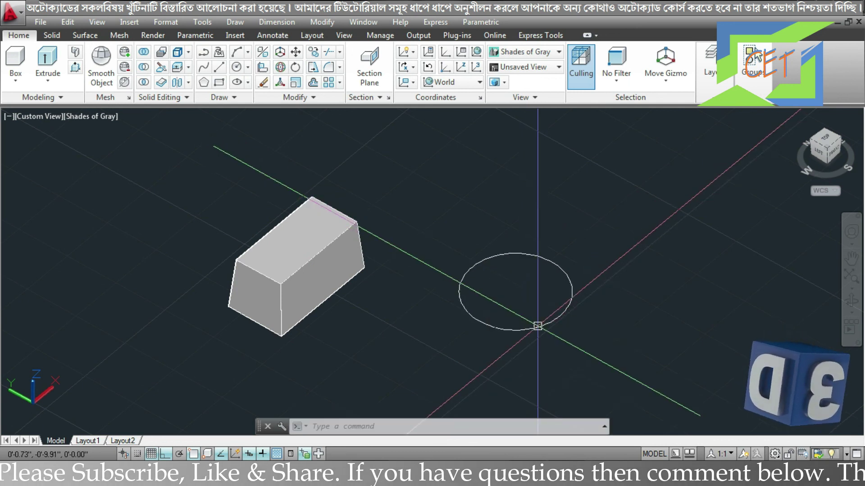
{"action": "right_click", "coordinate": [538, 326]}
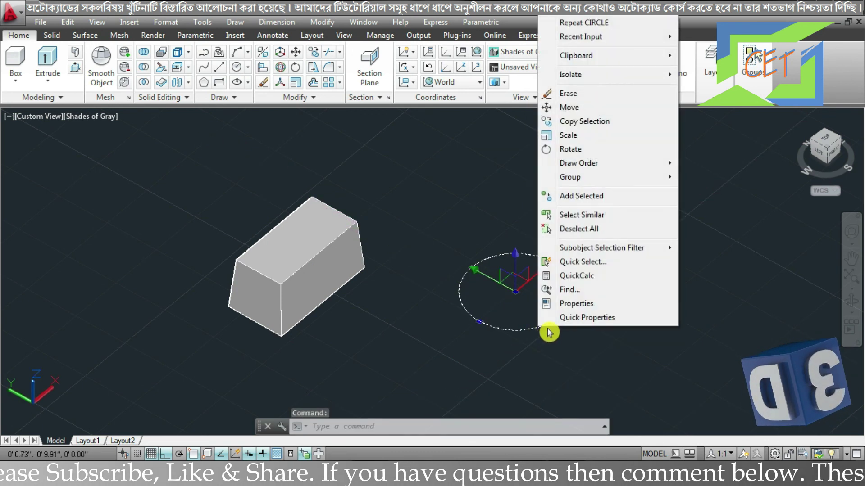
{"action": "left_click", "coordinate": [575, 121]}
{"action": "left_click", "coordinate": [641, 197]}
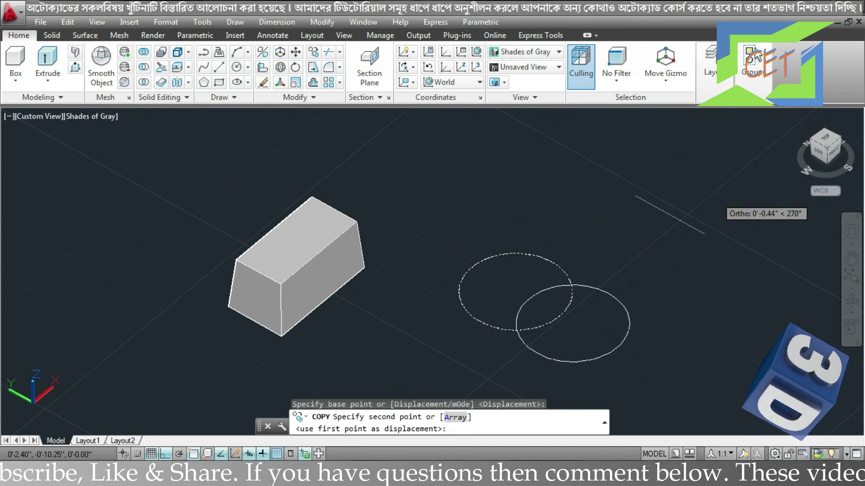
{"action": "left_click", "coordinate": [784, 276]}
{"action": "key", "text": "Escape"}
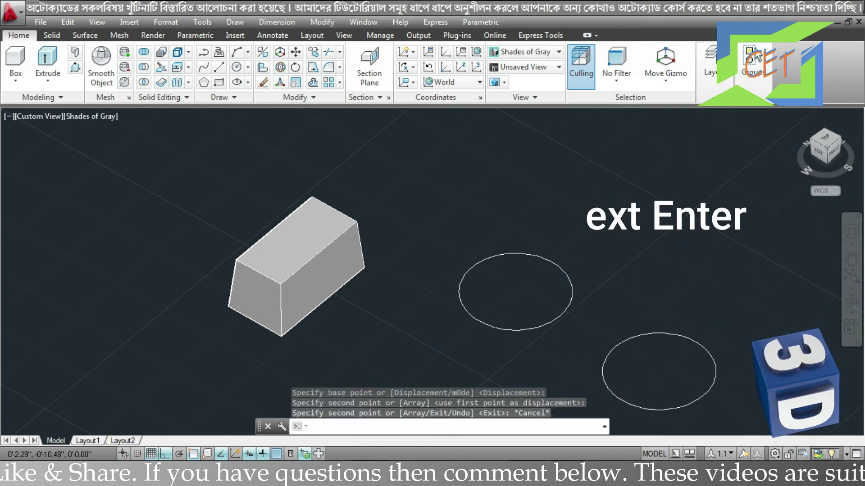
Step: Extrude the first circle 0.5 inch high with a 5-degree inward taper
{"action": "type", "text": "ext"}
{"action": "key", "text": "Return"}
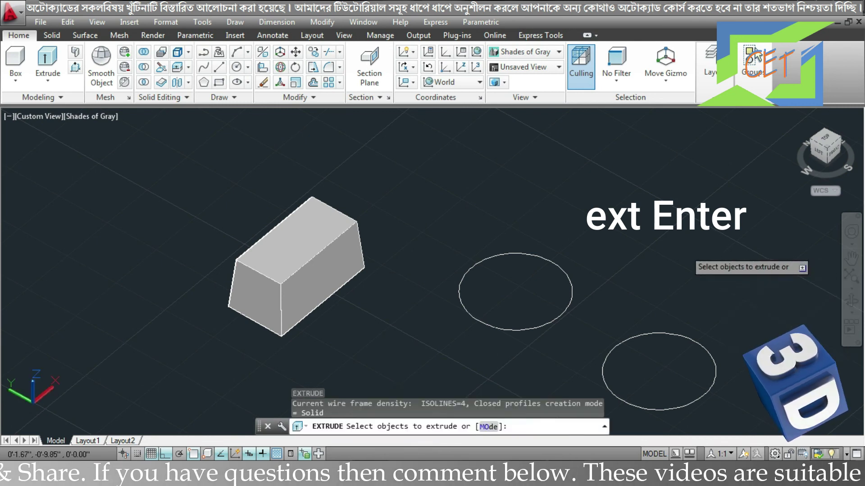
{"action": "left_click", "coordinate": [568, 281]}
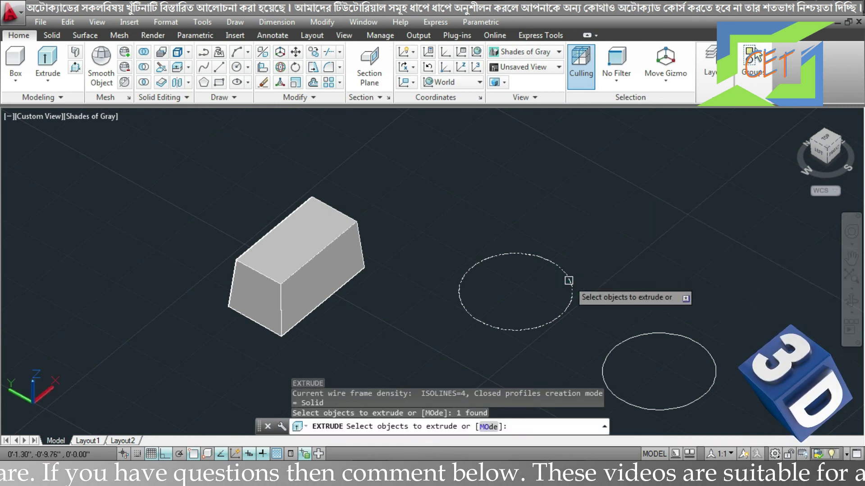
{"action": "key", "text": "Return"}
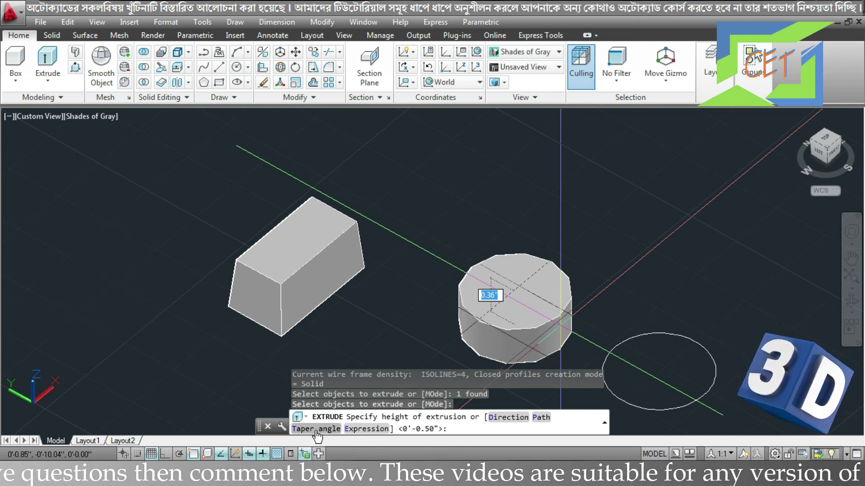
{"action": "left_click", "coordinate": [318, 429]}
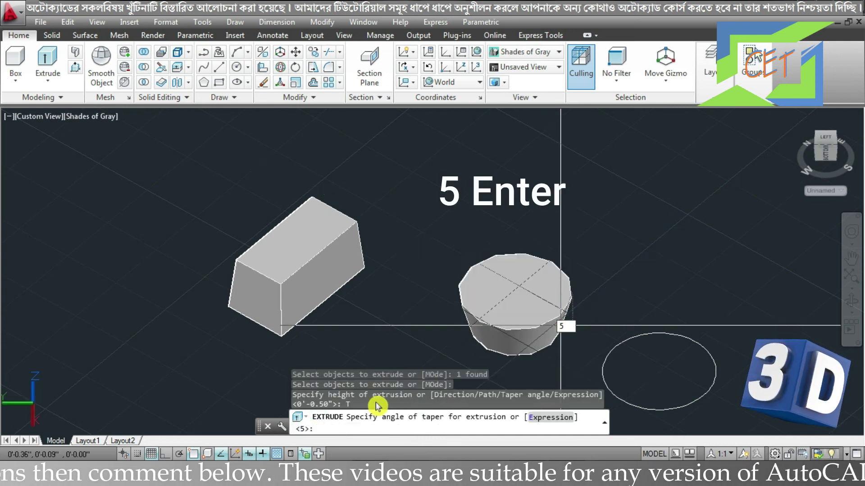
{"action": "key", "text": "Return"}
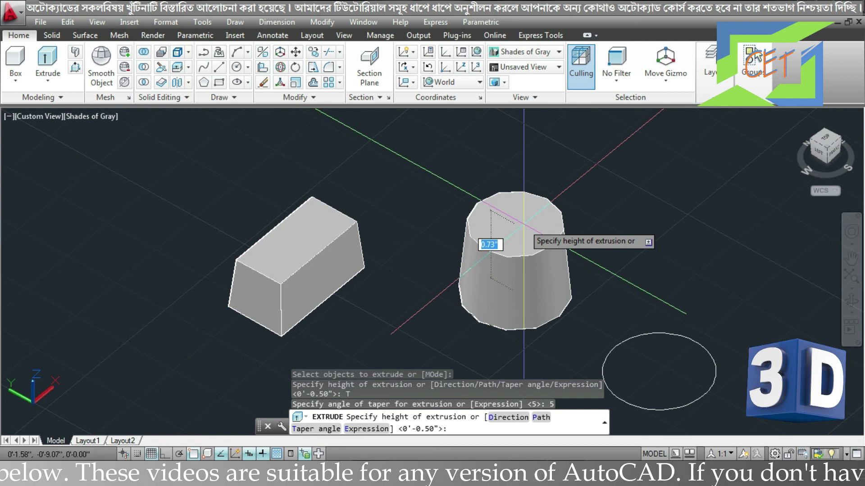
{"action": "type", "text": ".5"}
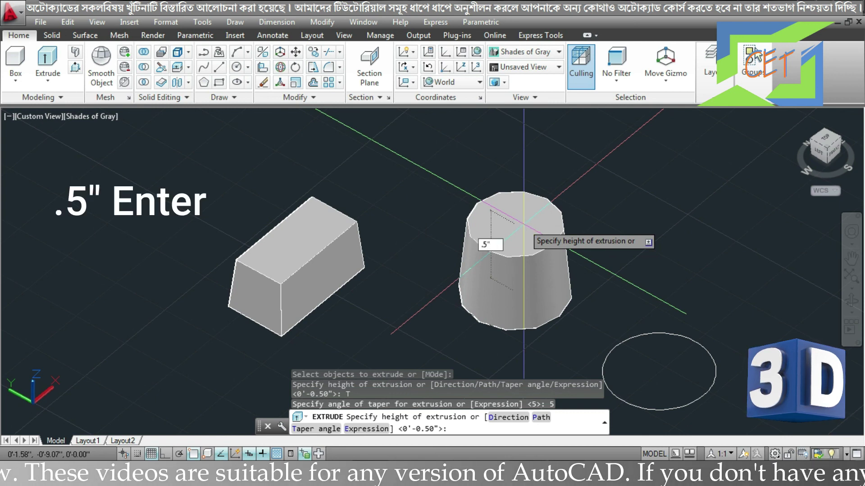
{"action": "key", "text": "Return"}
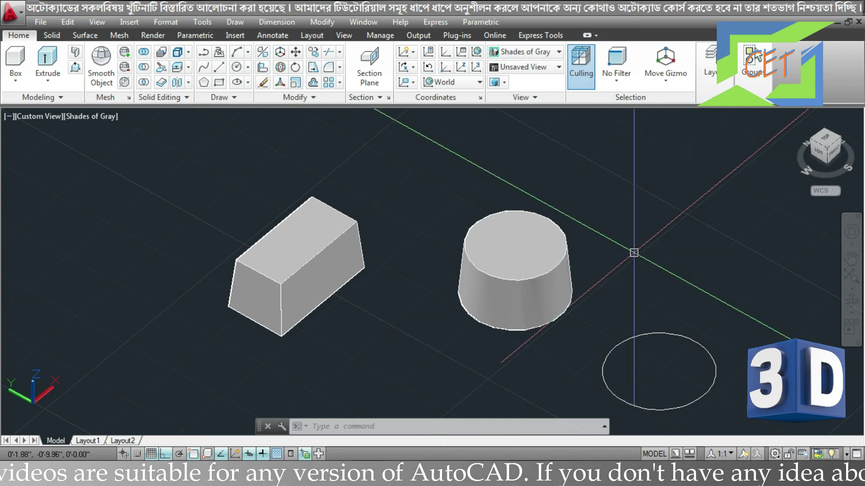
Step: Extrude the copied lower circle to a 0.5-inch solid with a -5 degree taper angle
{"action": "type", "text": "ext"}
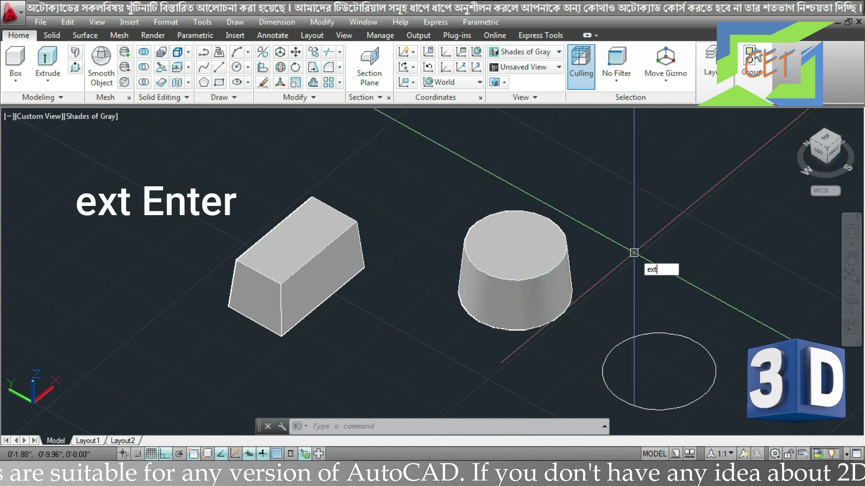
{"action": "key", "text": "Return"}
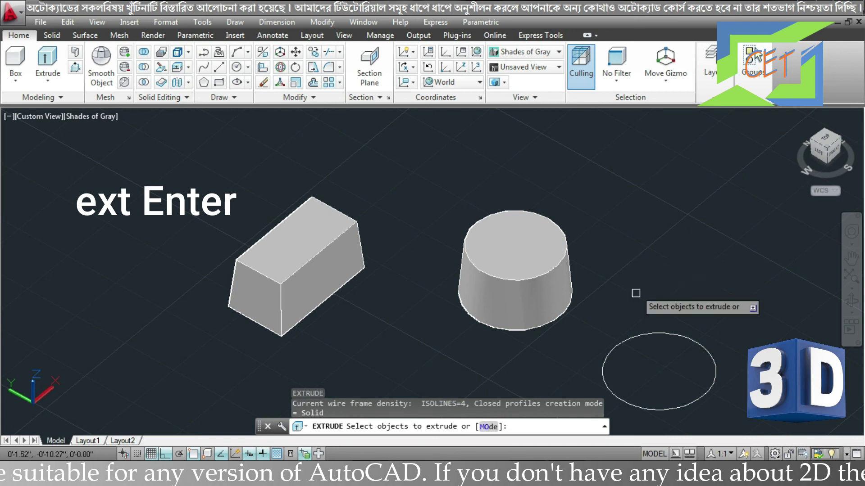
{"action": "left_click", "coordinate": [643, 333]}
{"action": "key", "text": "Return"}
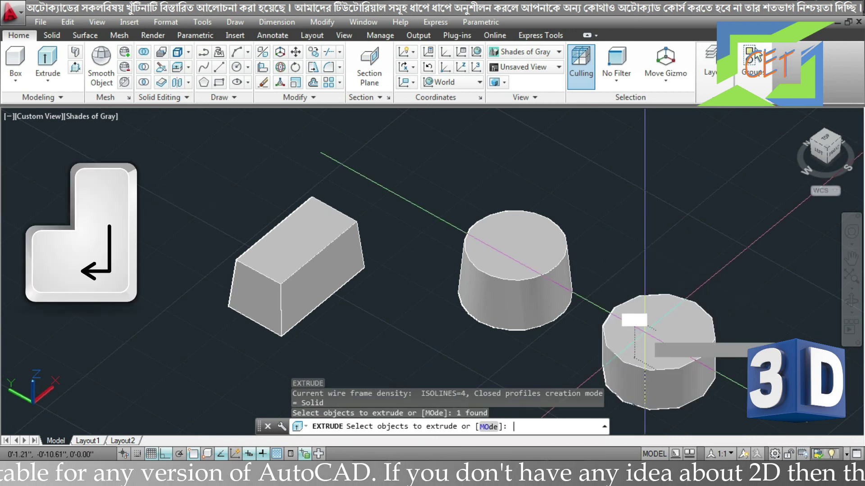
{"action": "left_click", "coordinate": [464, 423]}
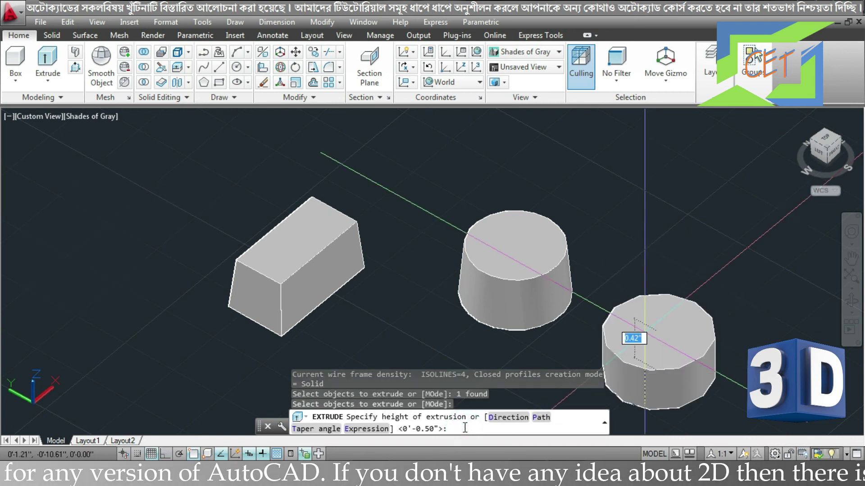
{"action": "type", "text": "t"}
{"action": "key", "text": "Return"}
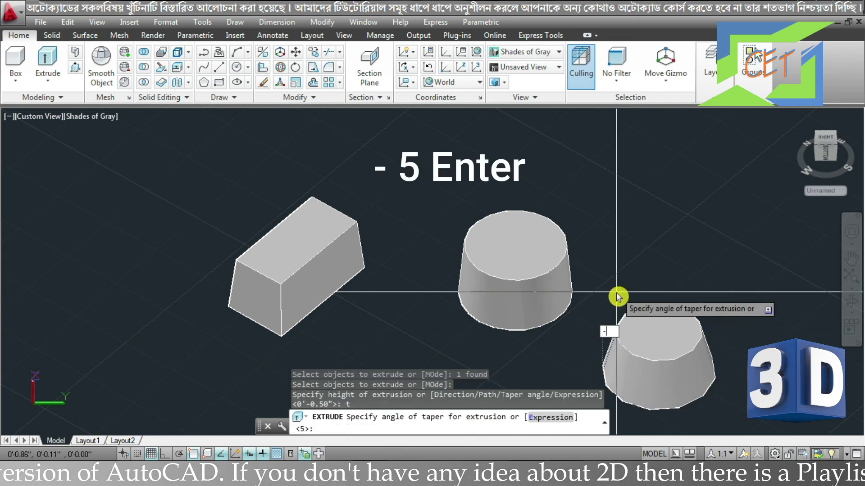
{"action": "type", "text": "-5"}
{"action": "key", "text": "Return"}
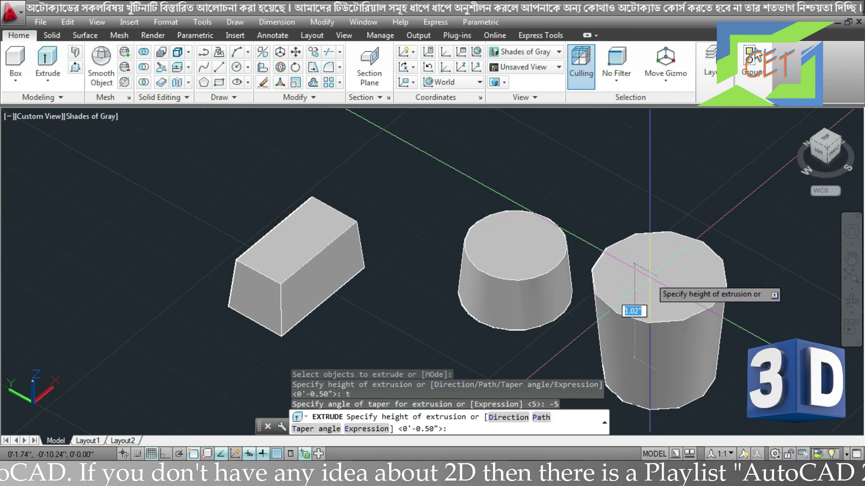
{"action": "type", "text": ".5"}
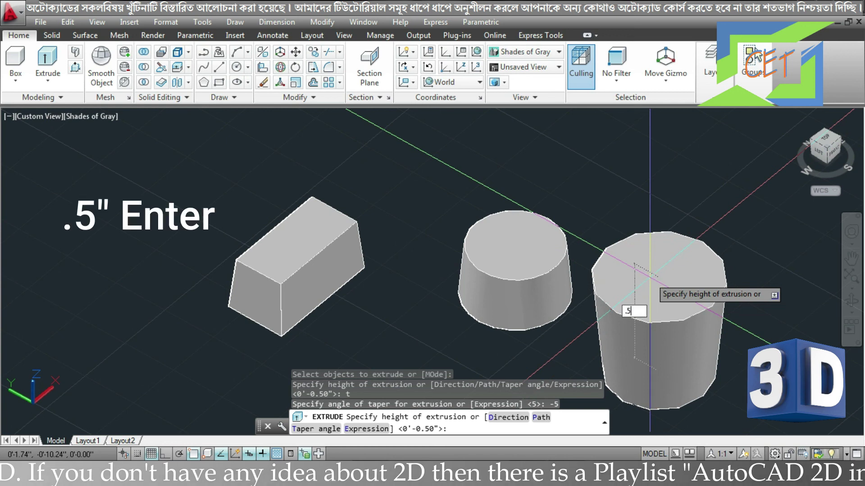
{"action": "key", "text": "Return"}
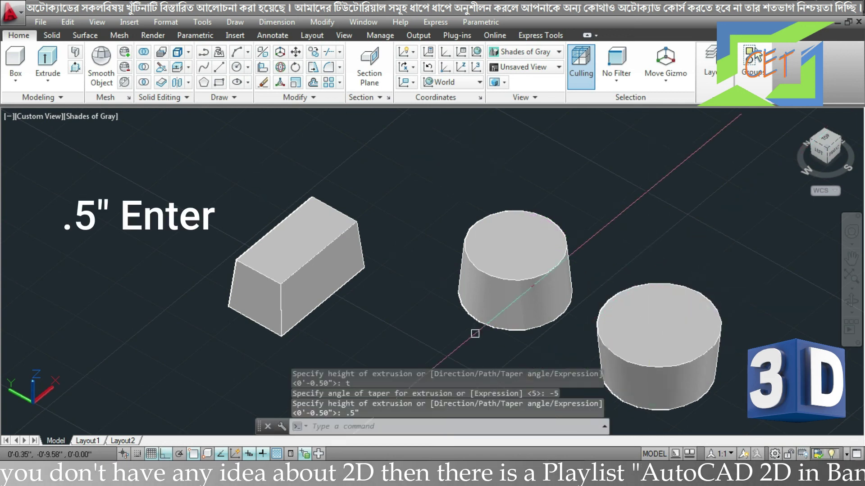
Step: Orbit the view to compare the tapered box and both tapered cylinders from the side
{"action": "middle_click_drag", "start_coordinate": [484, 347], "coordinate": [519, 296], "text": "shift"}
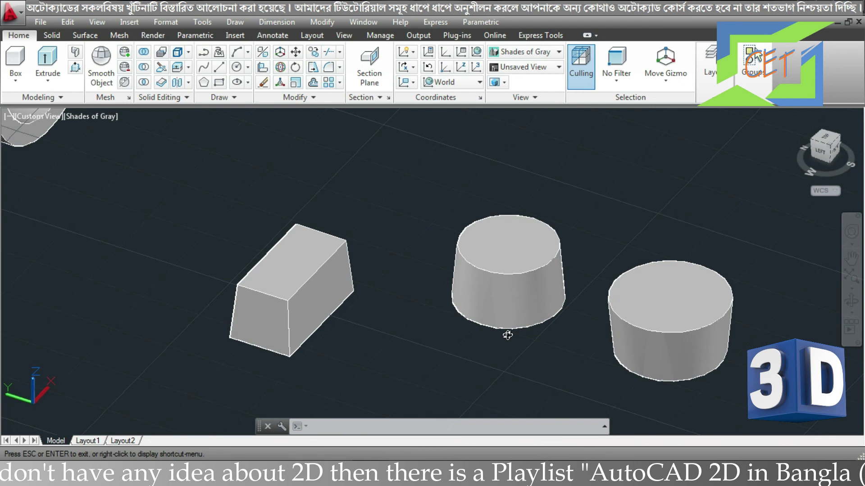
{"action": "middle_click_drag", "start_coordinate": [575, 257], "coordinate": [563, 289], "text": "shift"}
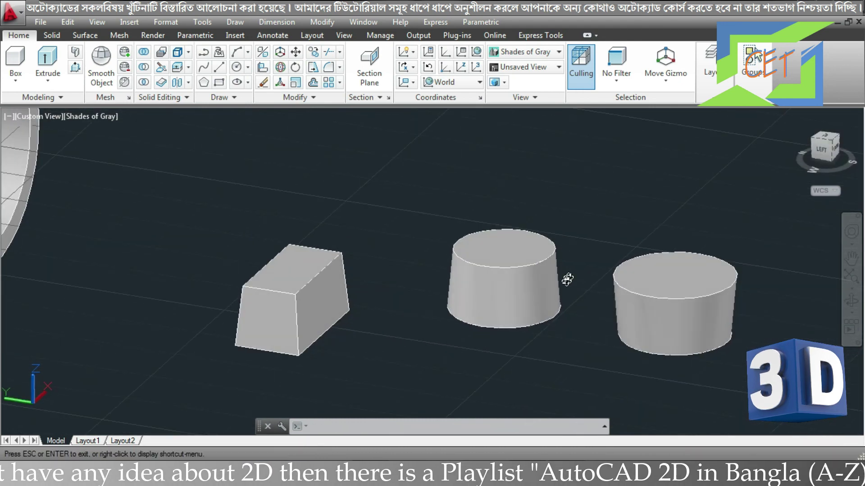